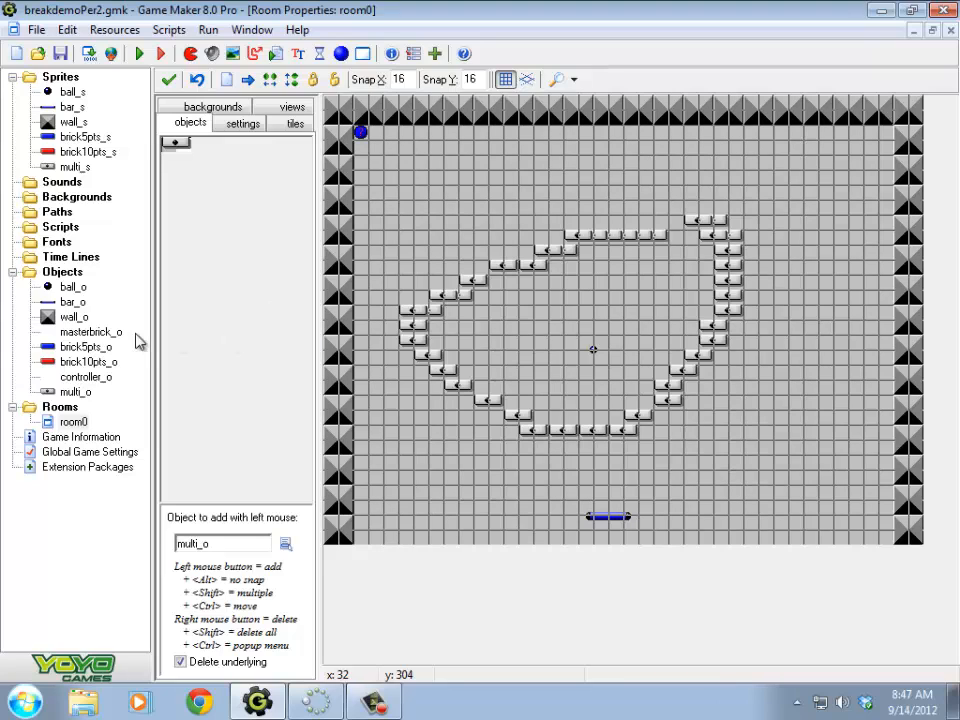
Step: Open controller_o's Step event and review the settings of its instance count test and its Go to next room action
double_click(85, 377)
left_click(356, 100)
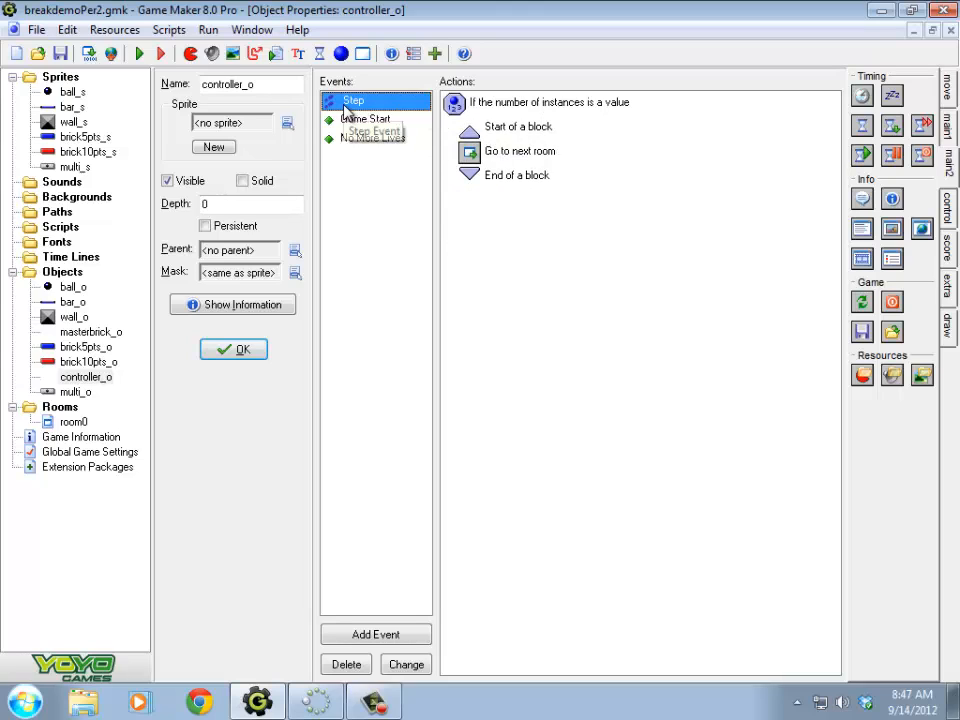
left_click(490, 102)
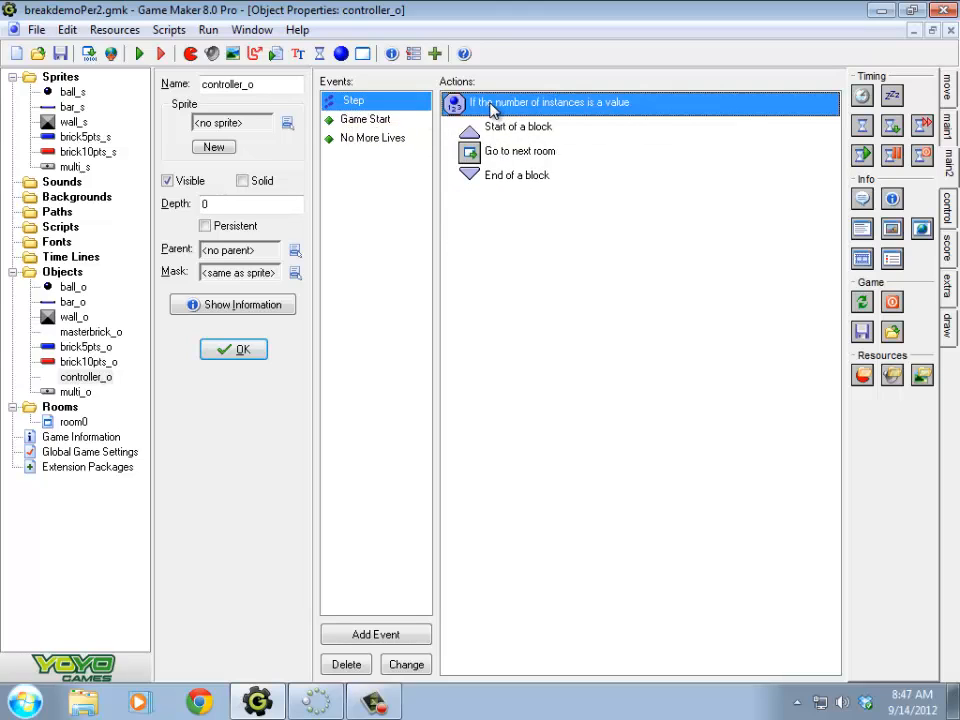
double_click(536, 106)
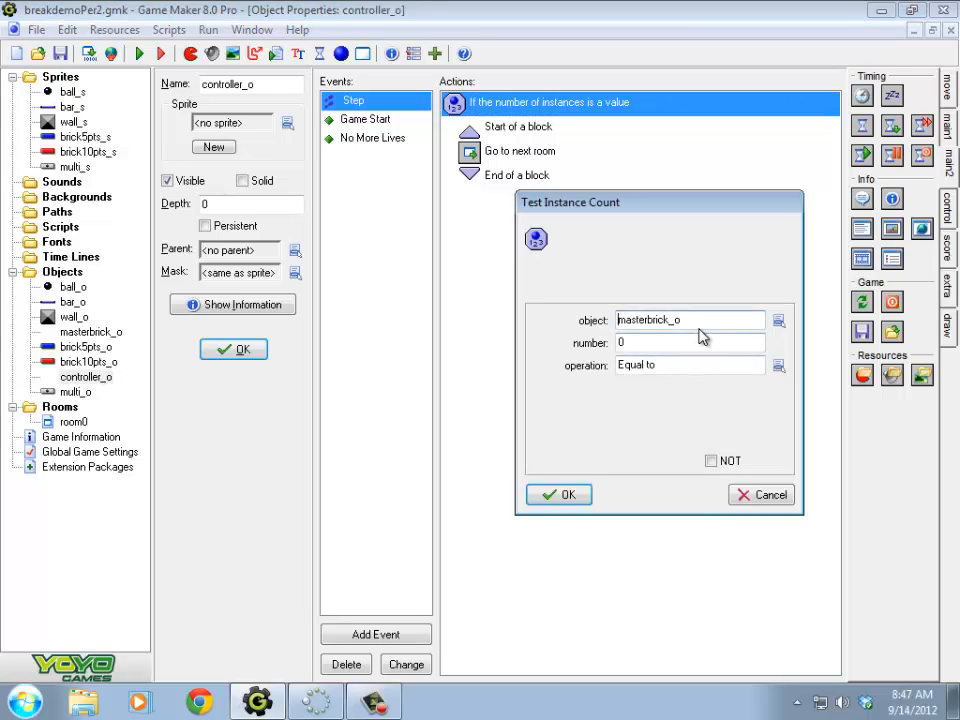
left_click(568, 495)
double_click(525, 162)
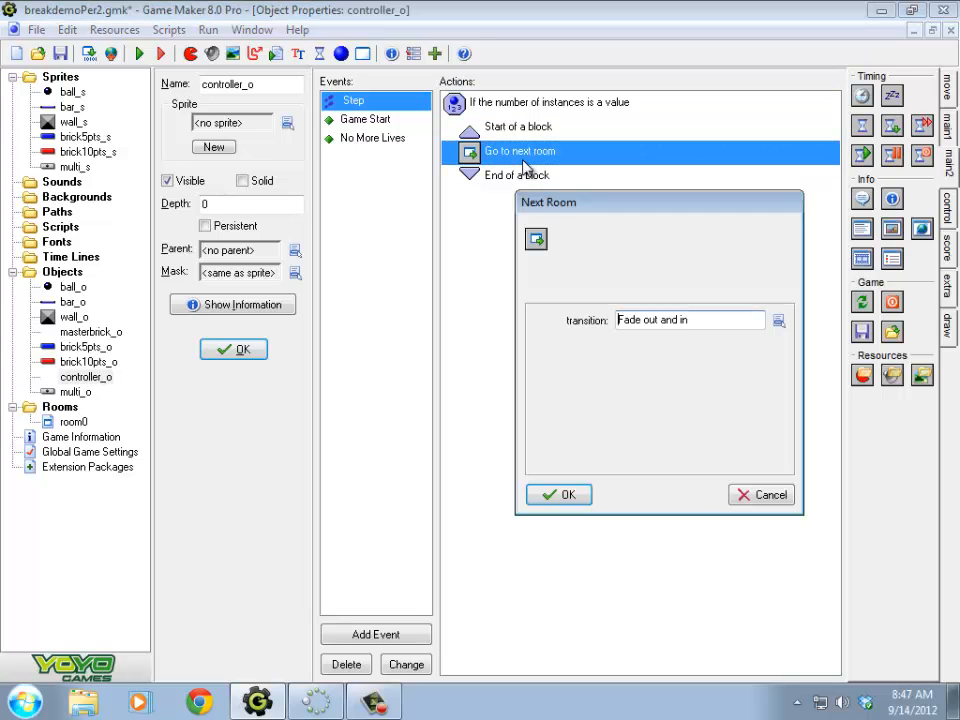
left_click(564, 494)
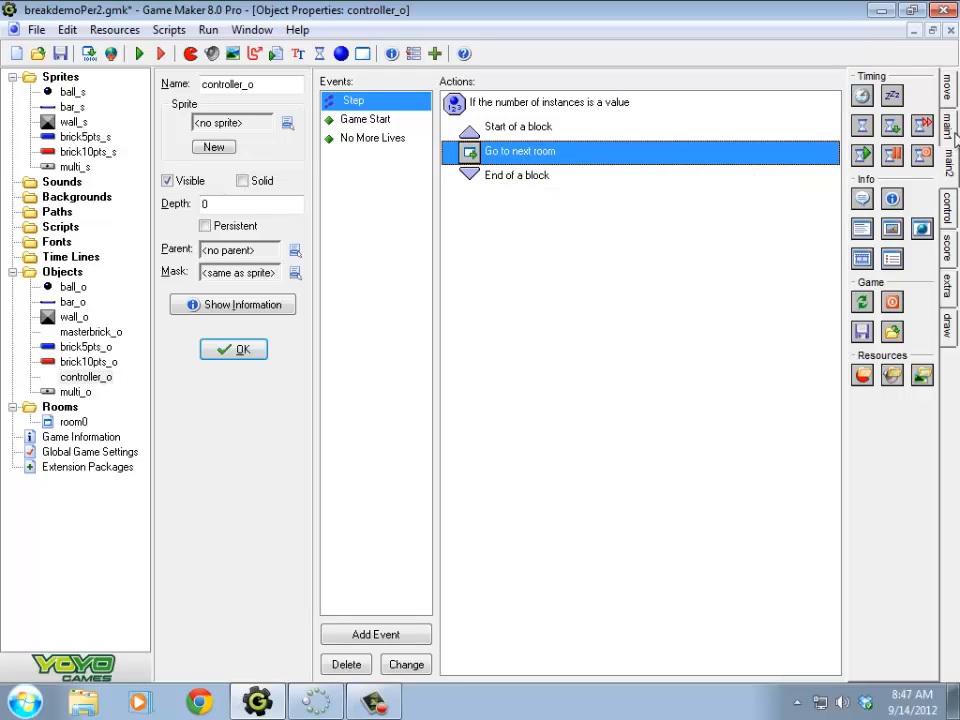
Step: Add an If next room exists check before Go to next room and enclose Go to next room in its own start and end block
left_click(950, 185)
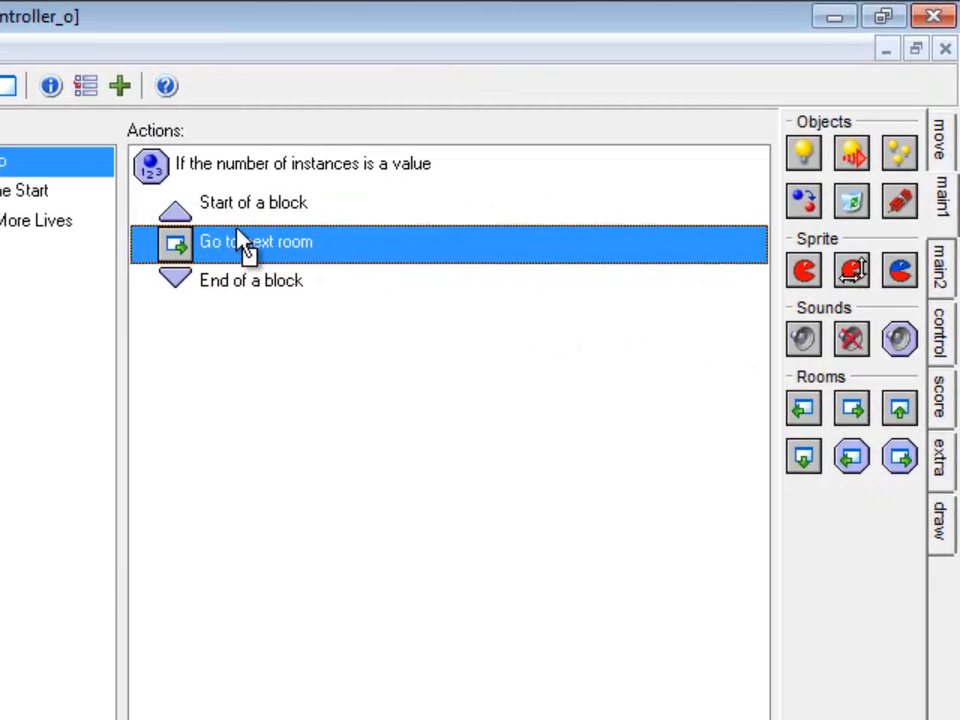
left_click_drag(245, 228, 241, 229)
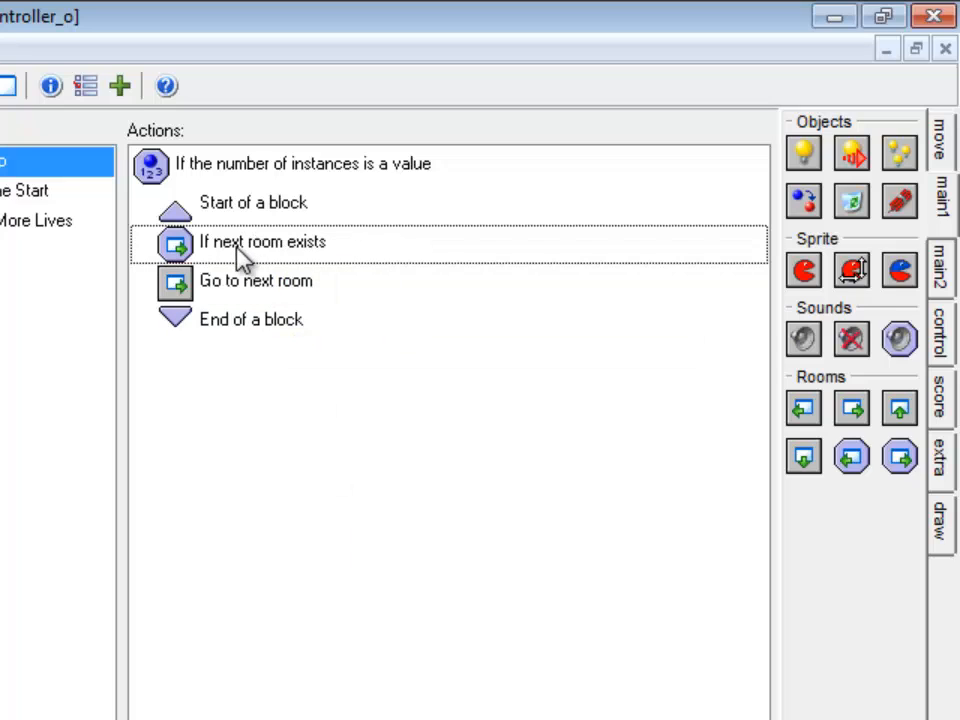
left_click(950, 340)
left_click_drag(806, 321, 260, 270)
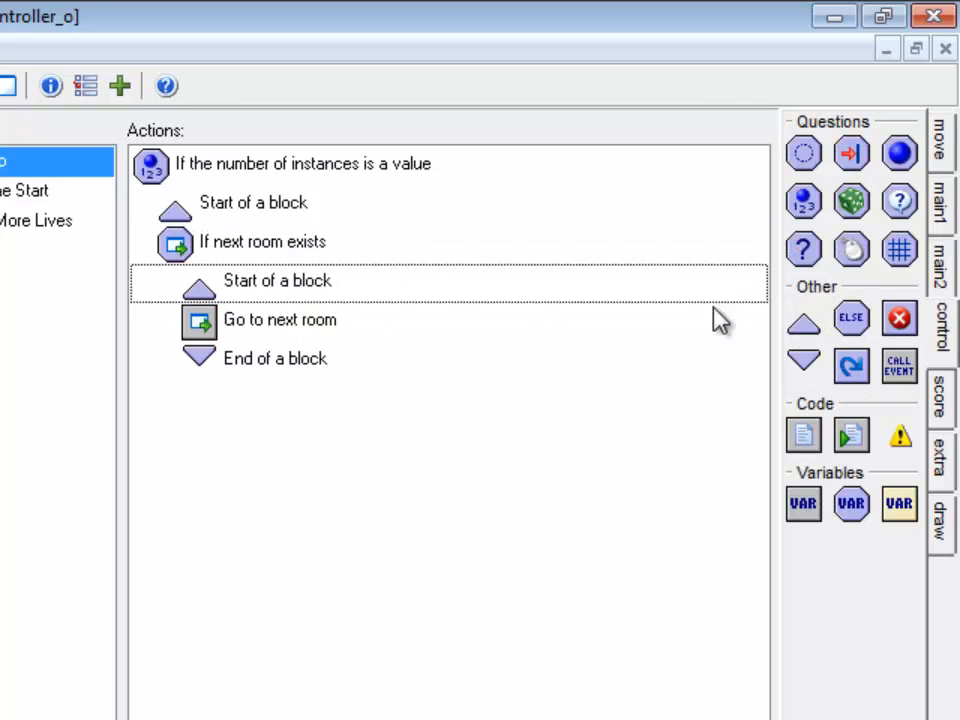
left_click_drag(813, 366, 274, 356)
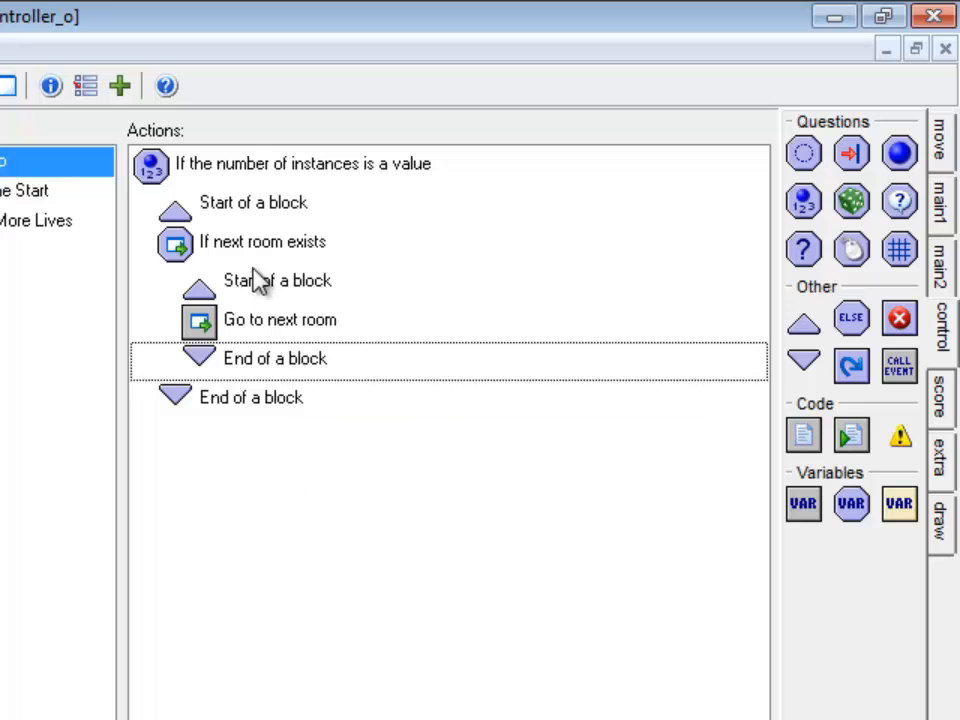
left_click(268, 362)
left_click(274, 287)
left_click(279, 353)
left_click(289, 284)
left_click(281, 349)
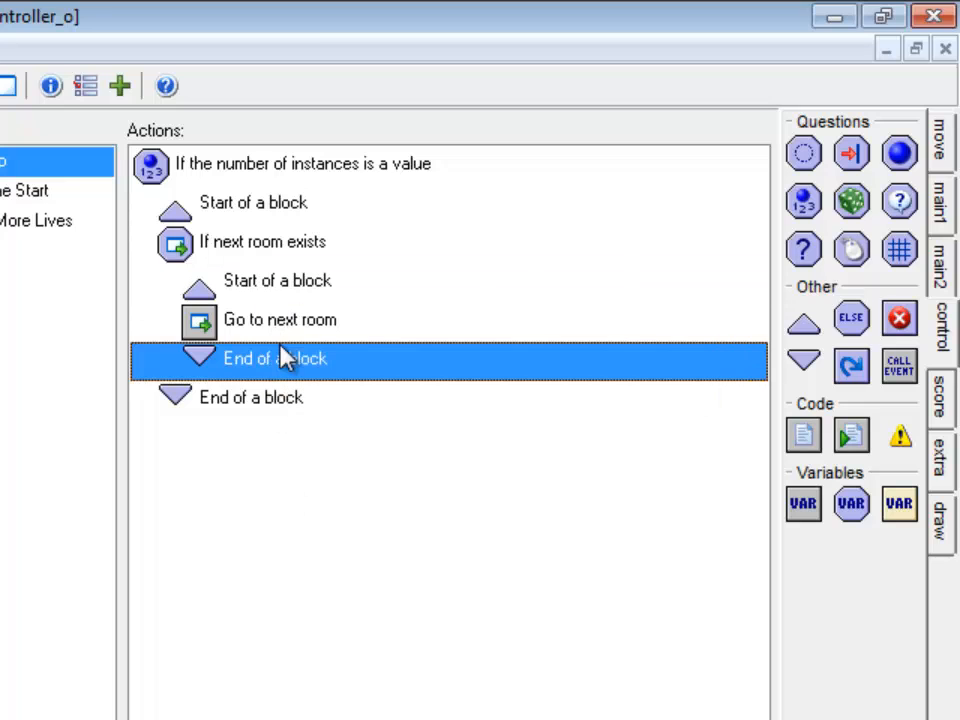
left_click(268, 206)
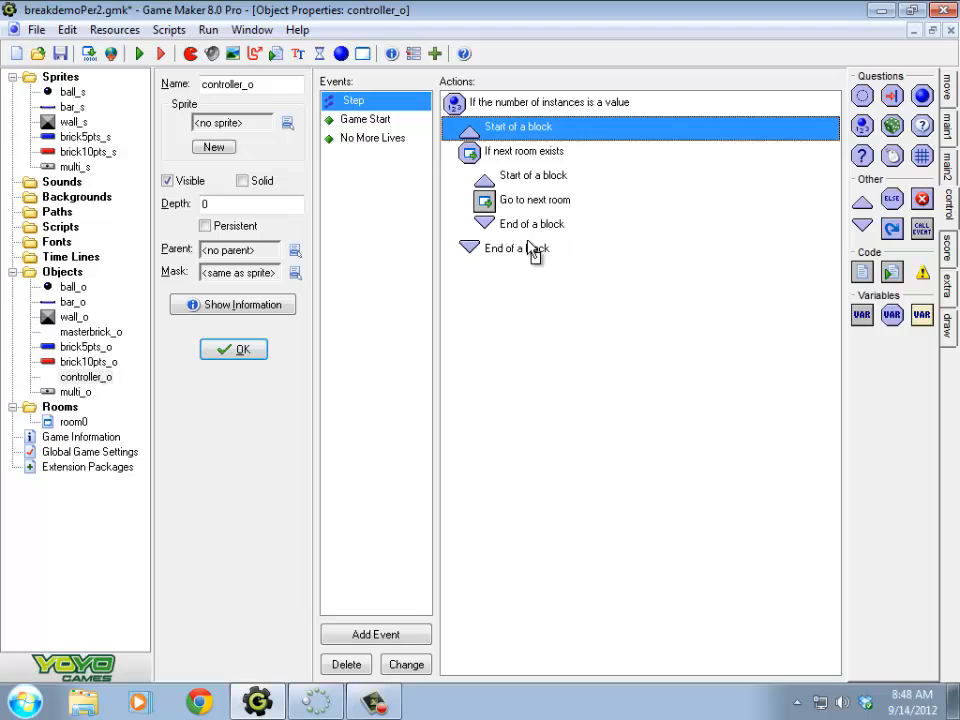
Step: Add an Else with an empty start and end block after the next-room block, inside the outer block of the Step event
left_click_drag(533, 252, 533, 250)
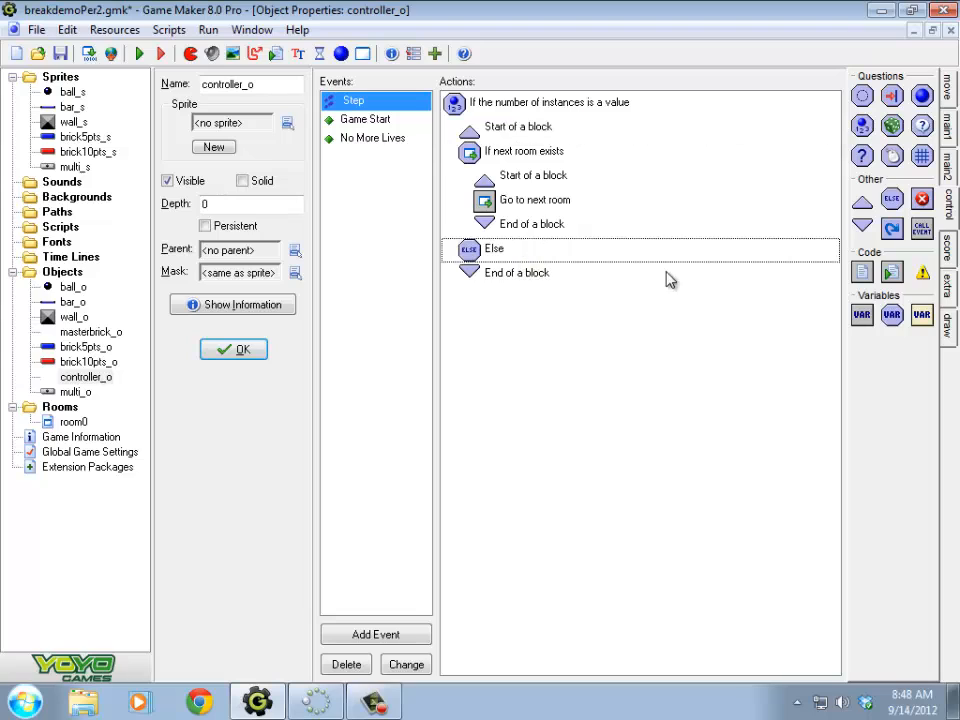
left_click_drag(862, 203, 510, 272)
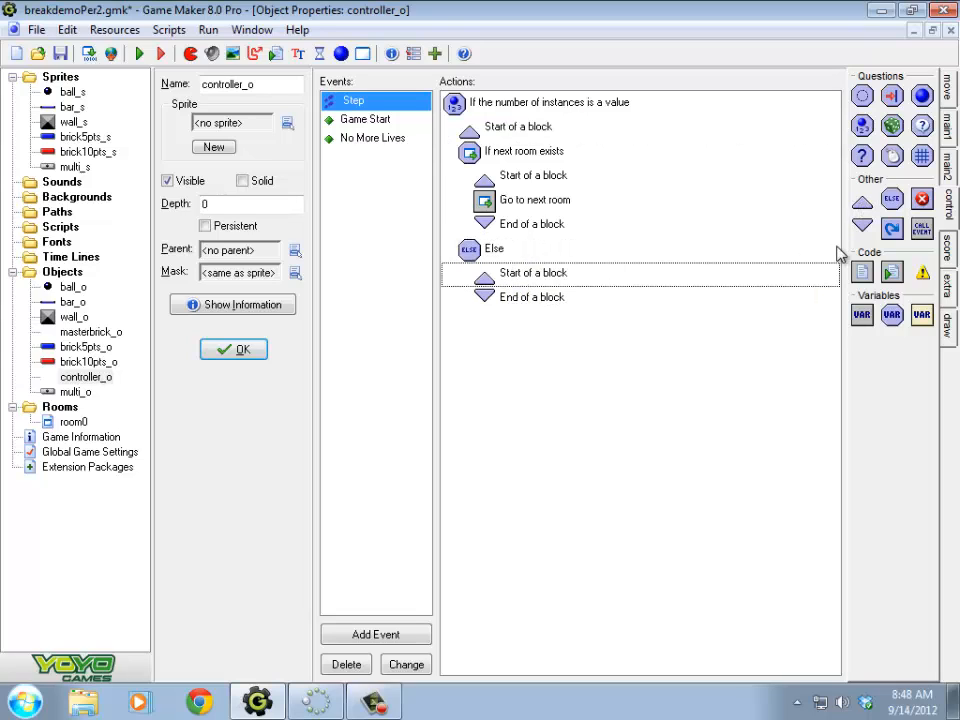
left_click_drag(862, 226, 497, 285)
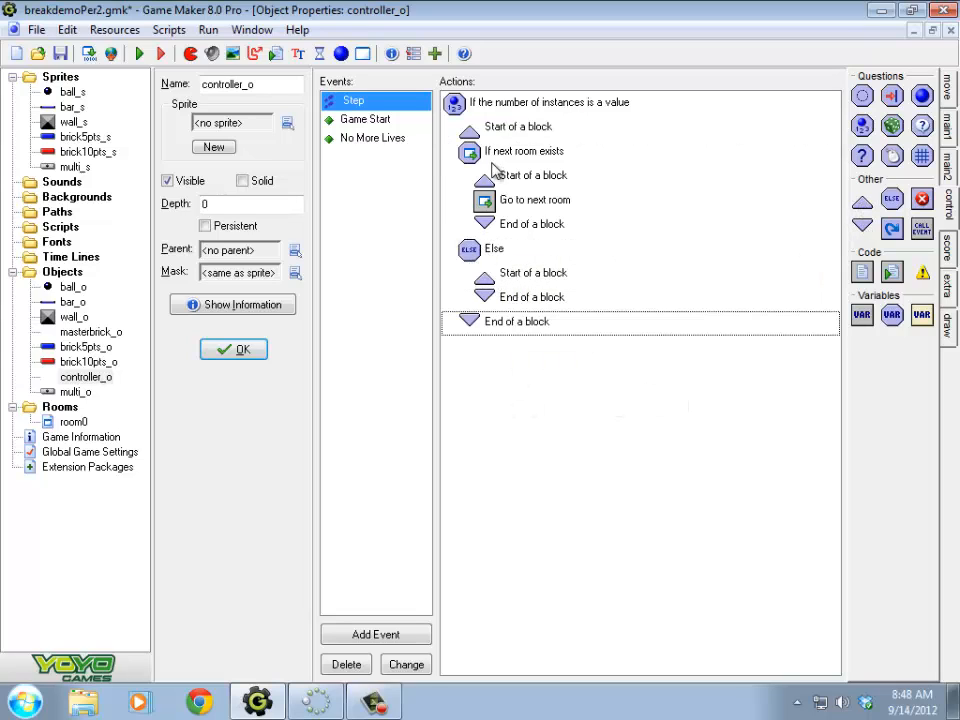
left_click(495, 156)
left_click(499, 250)
left_click(537, 272)
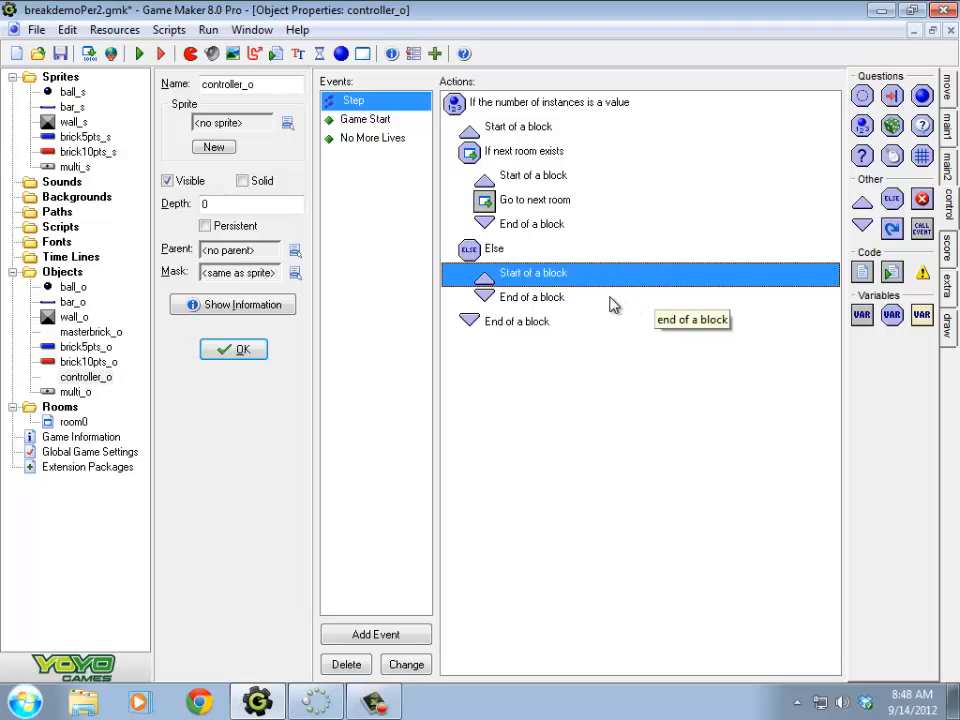
Step: Copy all the actions of the No More Lives event, from Show the highscore table through the last End of a block
left_click(380, 140)
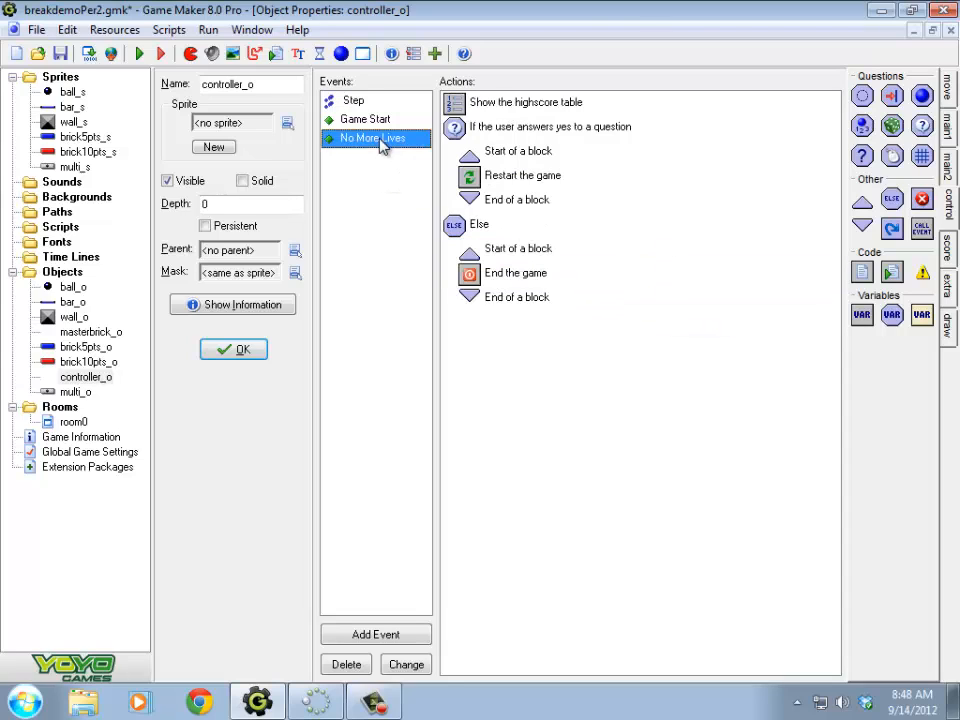
left_click(514, 126)
left_click(518, 103)
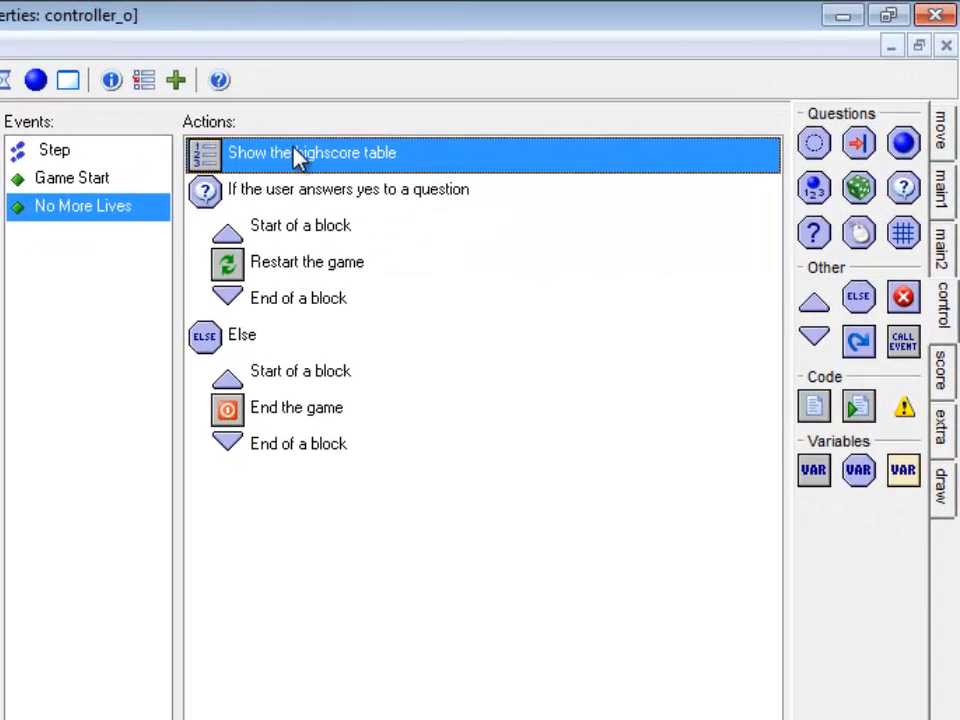
left_click(299, 452, "shift")
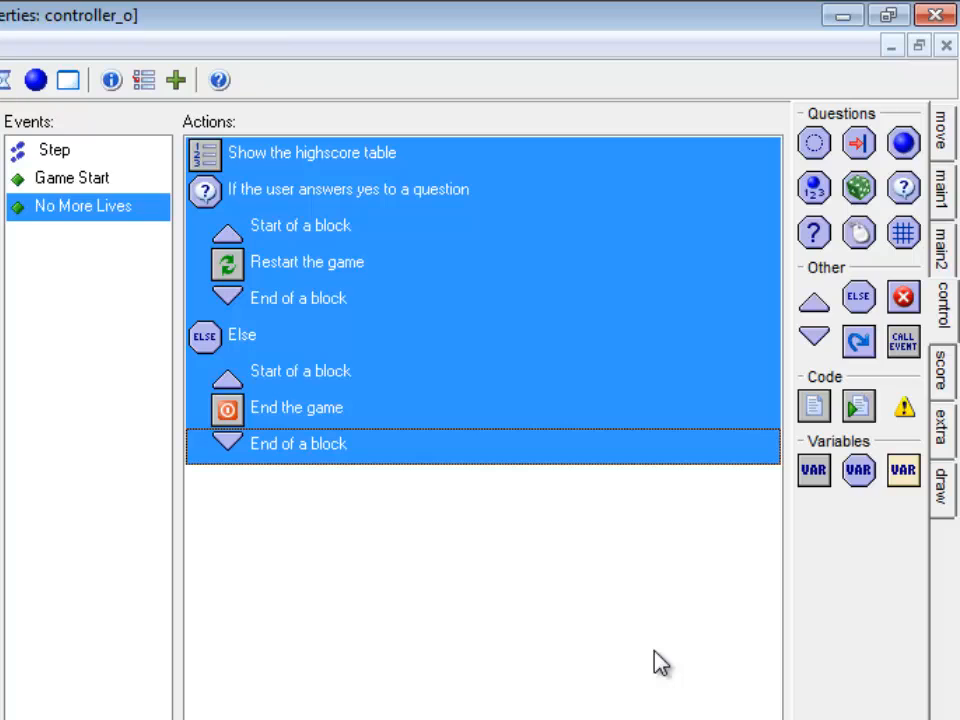
right_click(399, 244)
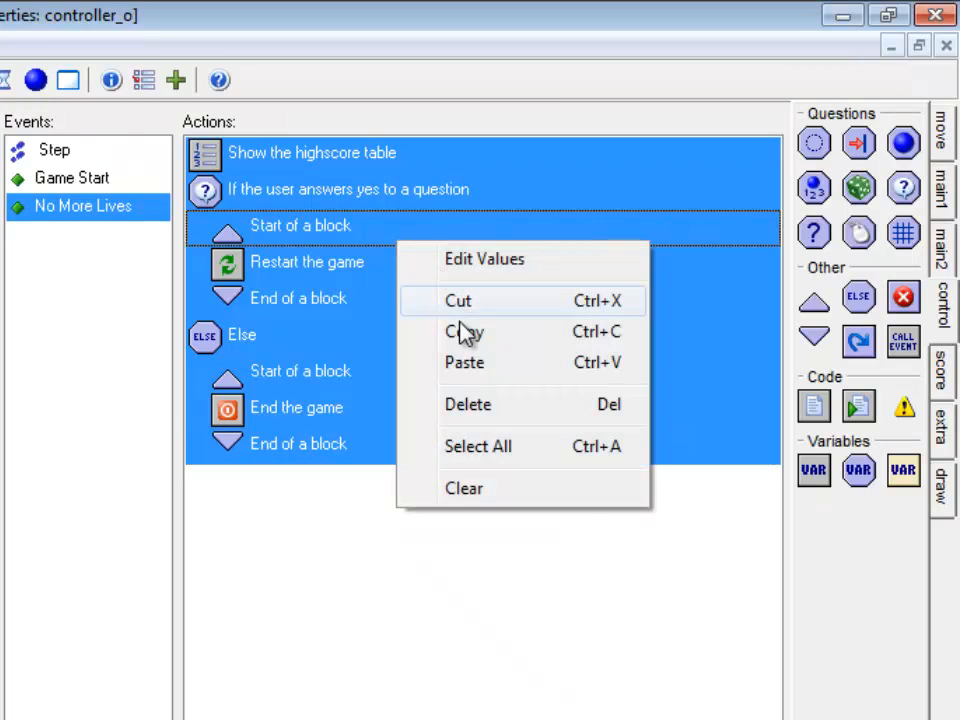
left_click(465, 335)
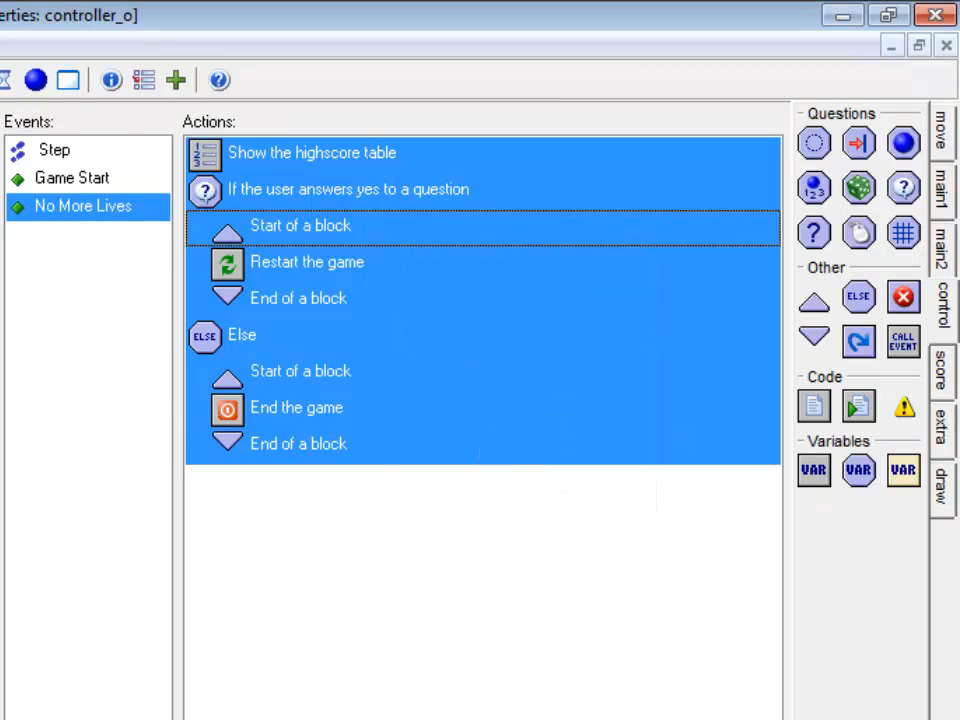
left_click(312, 164)
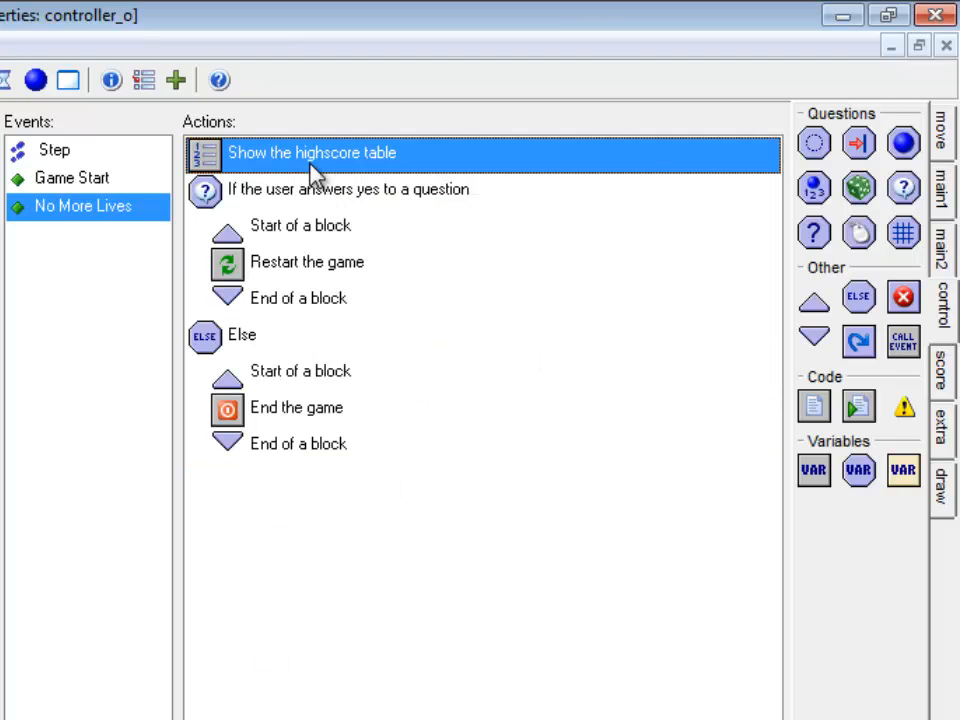
left_click(331, 453, "shift")
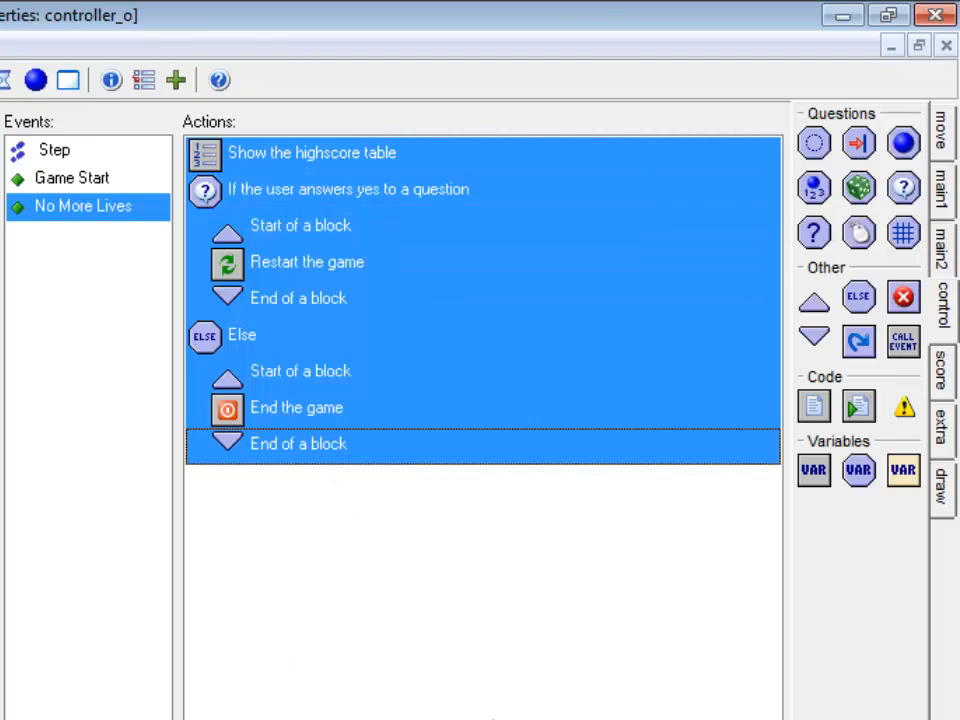
right_click(317, 222)
left_click(261, 632)
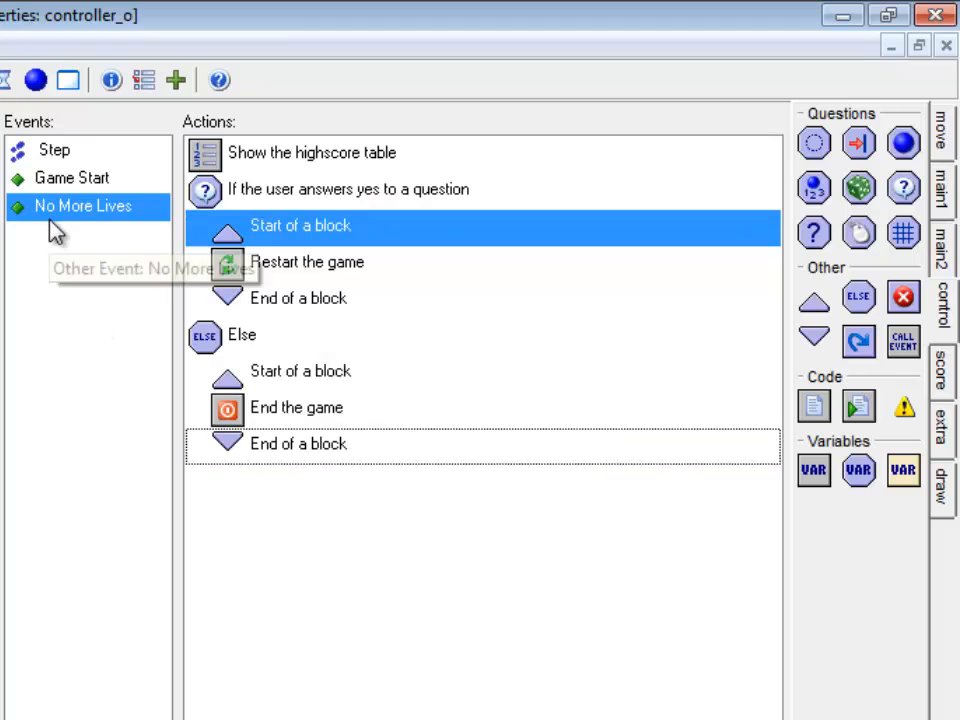
Step: Paste the copied highscore and restart-or-end actions into the empty Else block of the Step event
left_click(128, 153)
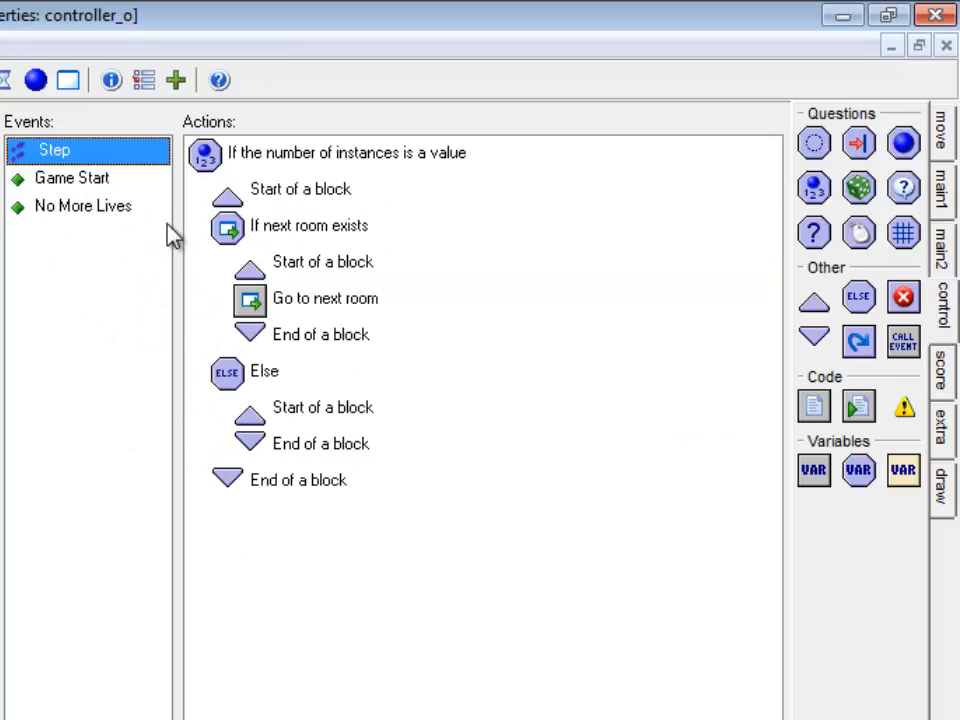
left_click(245, 450)
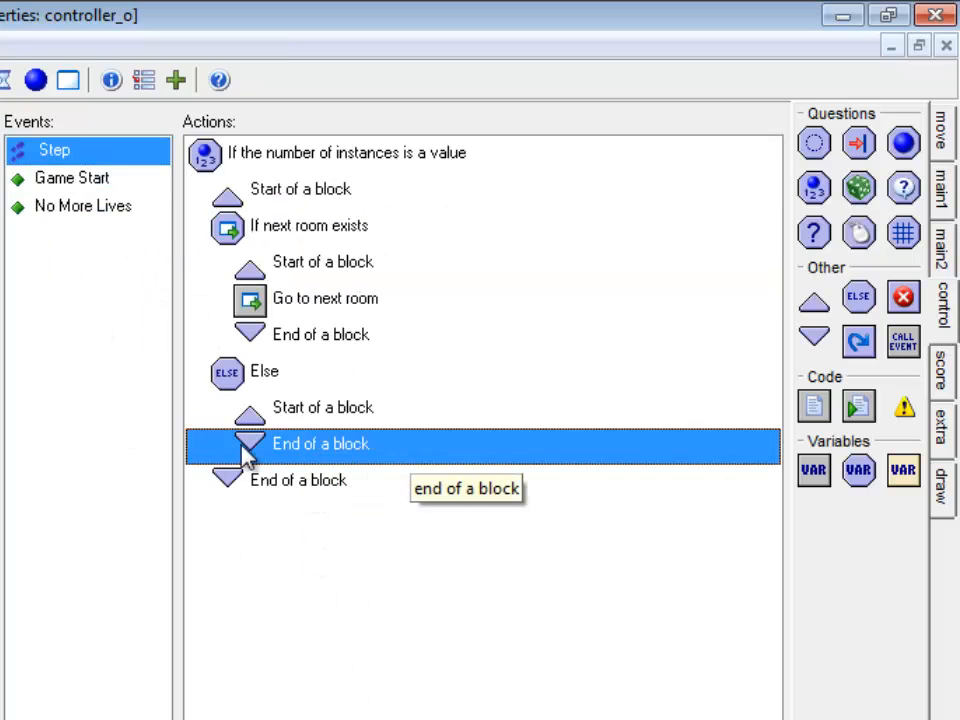
right_click(345, 459)
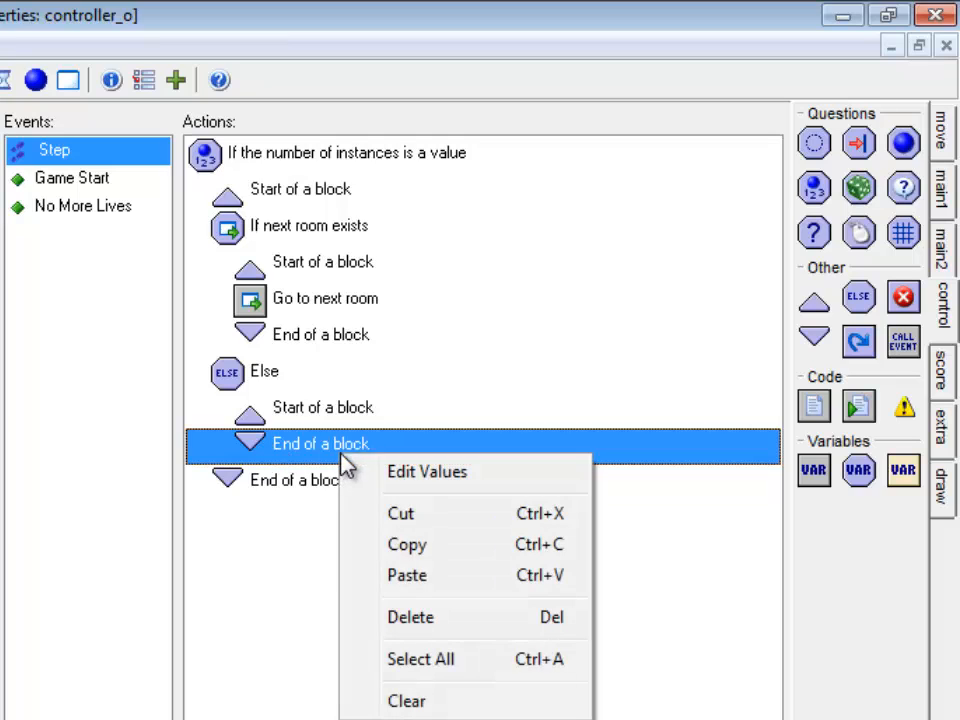
left_click(415, 578)
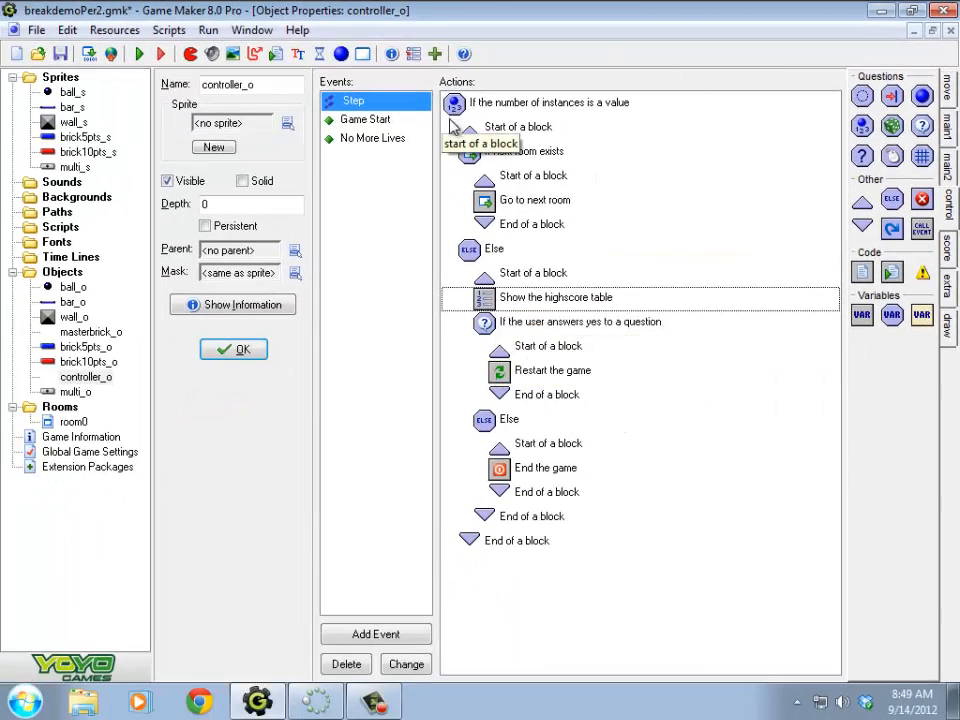
Step: Examine the nesting of the Step event's outer block, the next-room block and the Else block
left_click(497, 541)
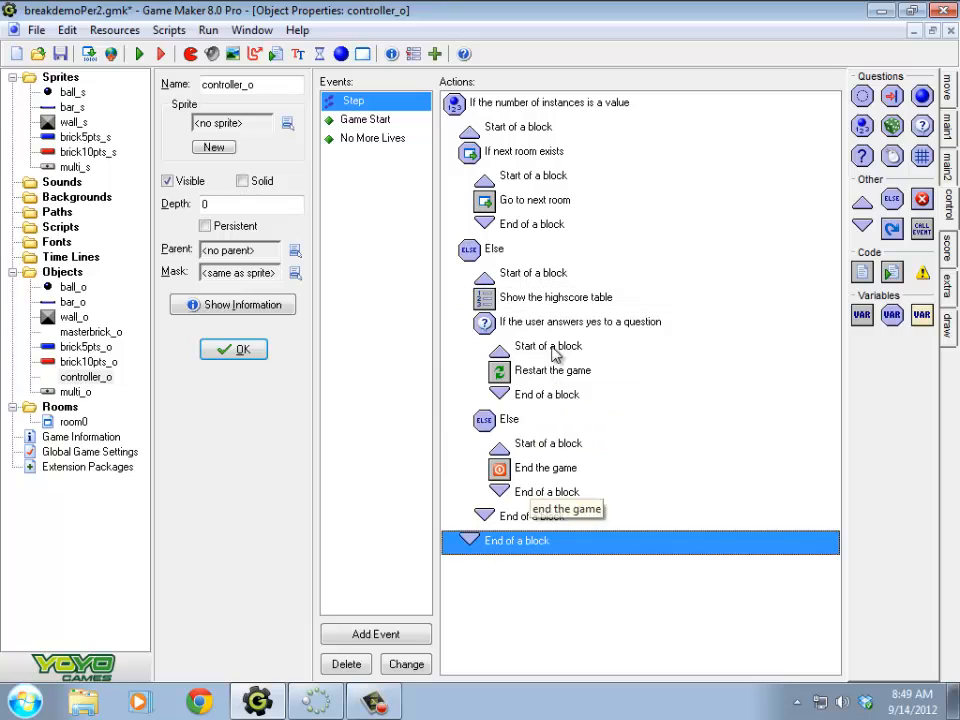
left_click(500, 132, "shift")
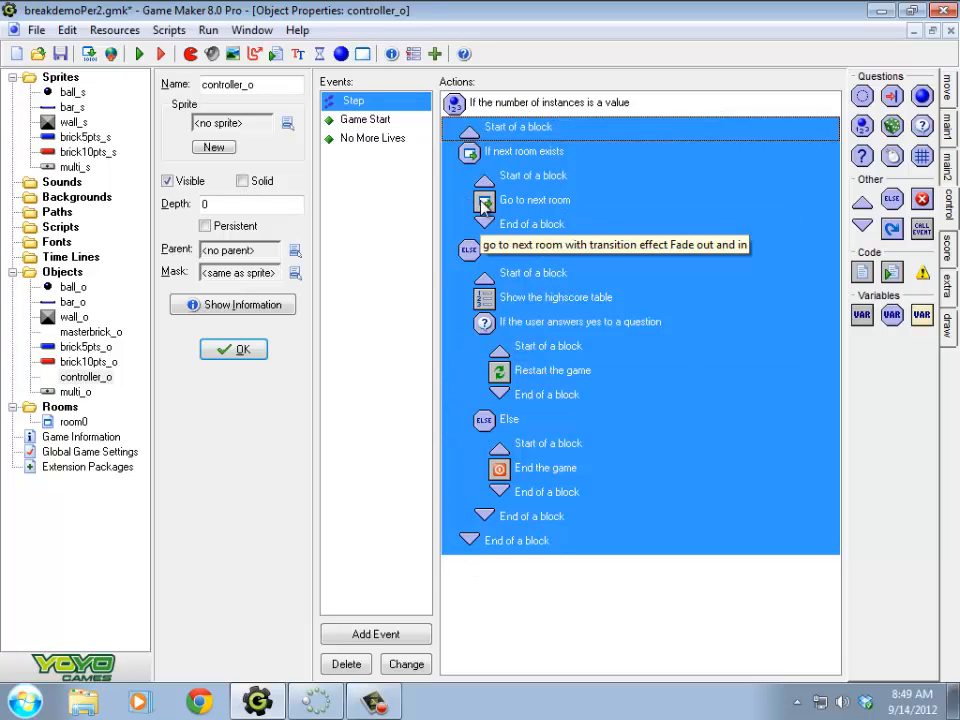
left_click(580, 228)
left_click(466, 153)
left_click(510, 176)
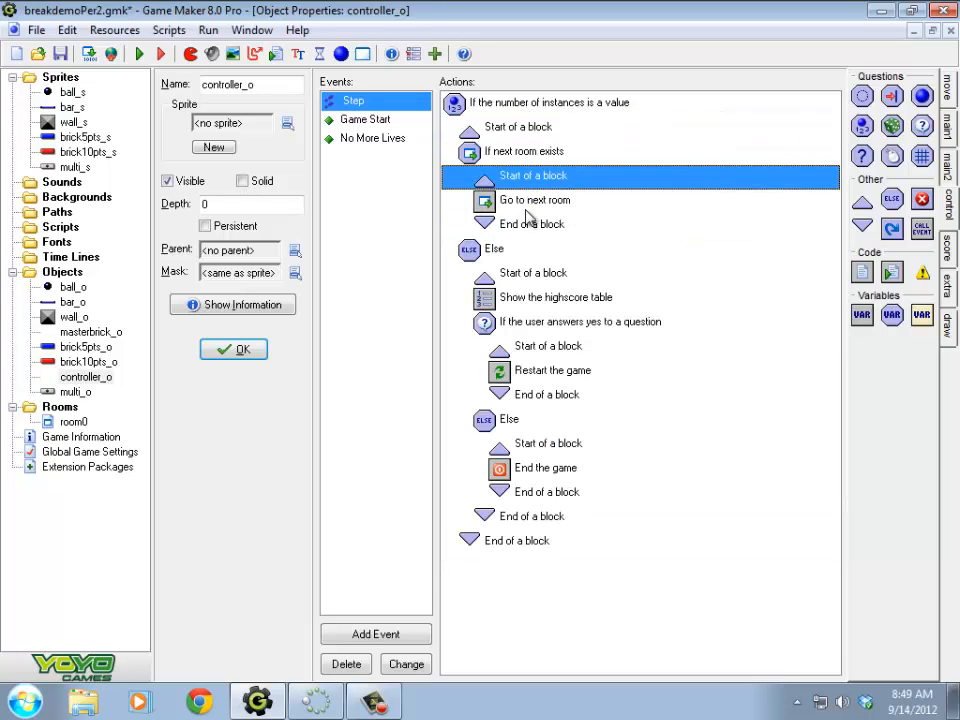
left_click(531, 223, "shift")
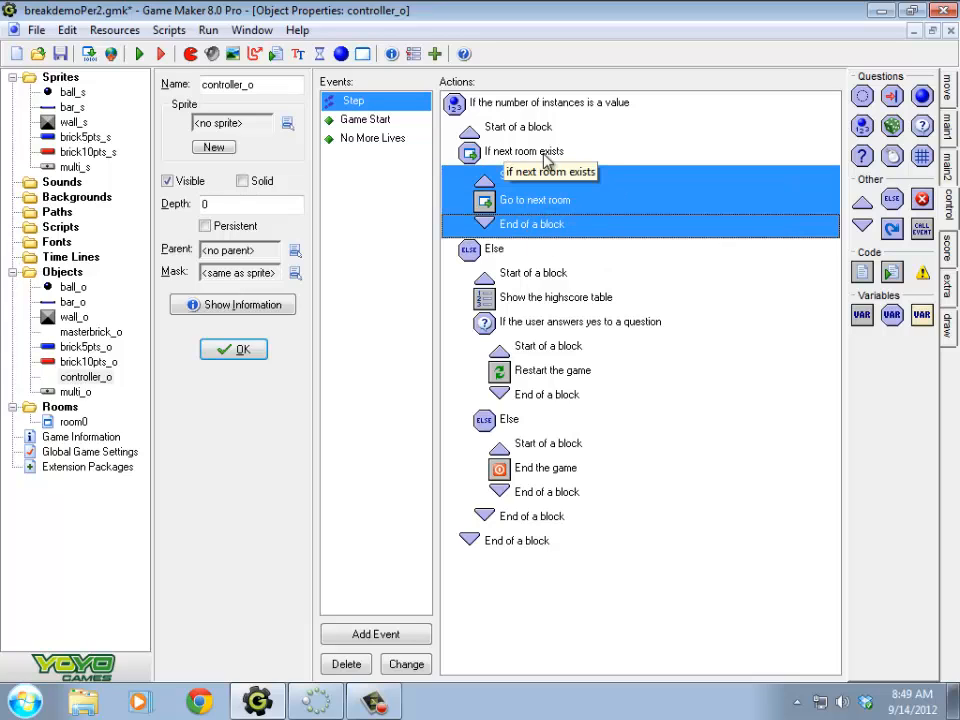
left_click(495, 274)
left_click(507, 516, "shift")
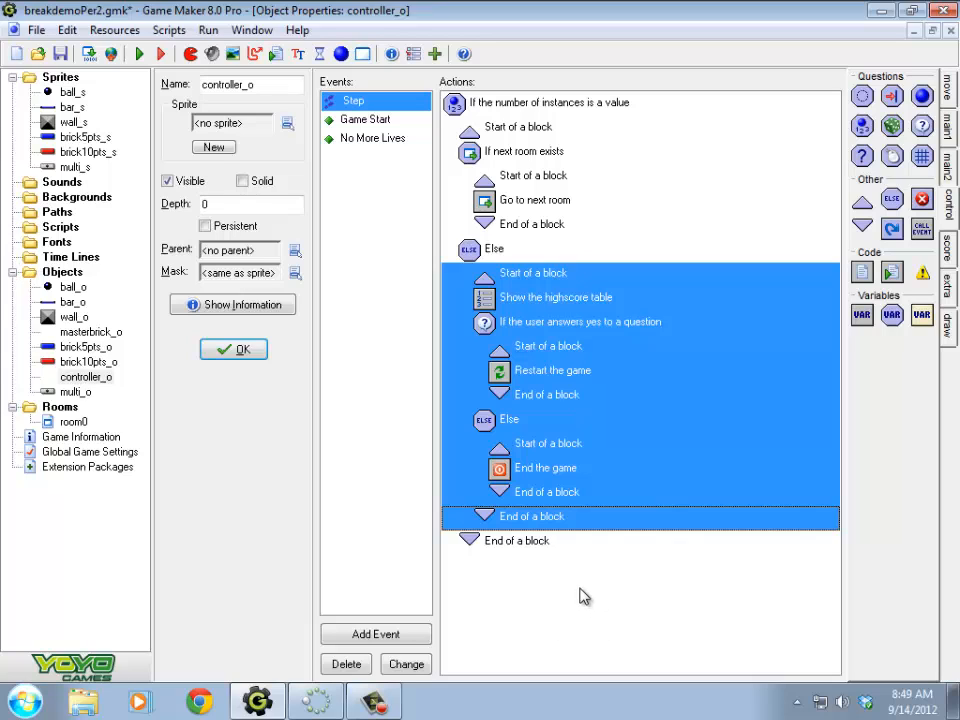
left_click(472, 545)
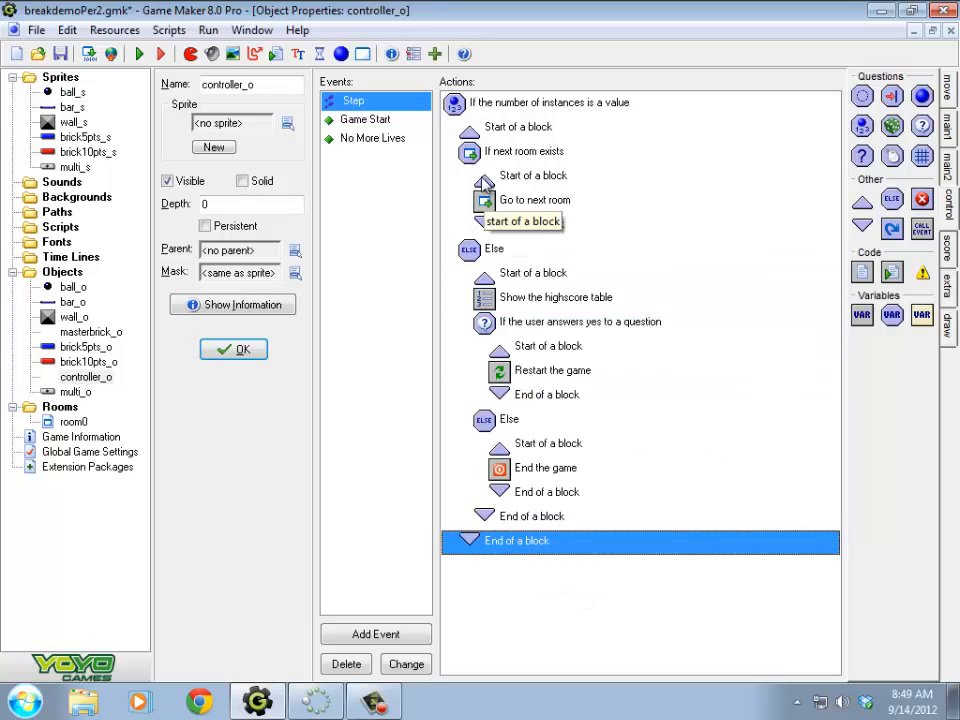
left_click(540, 130, "shift")
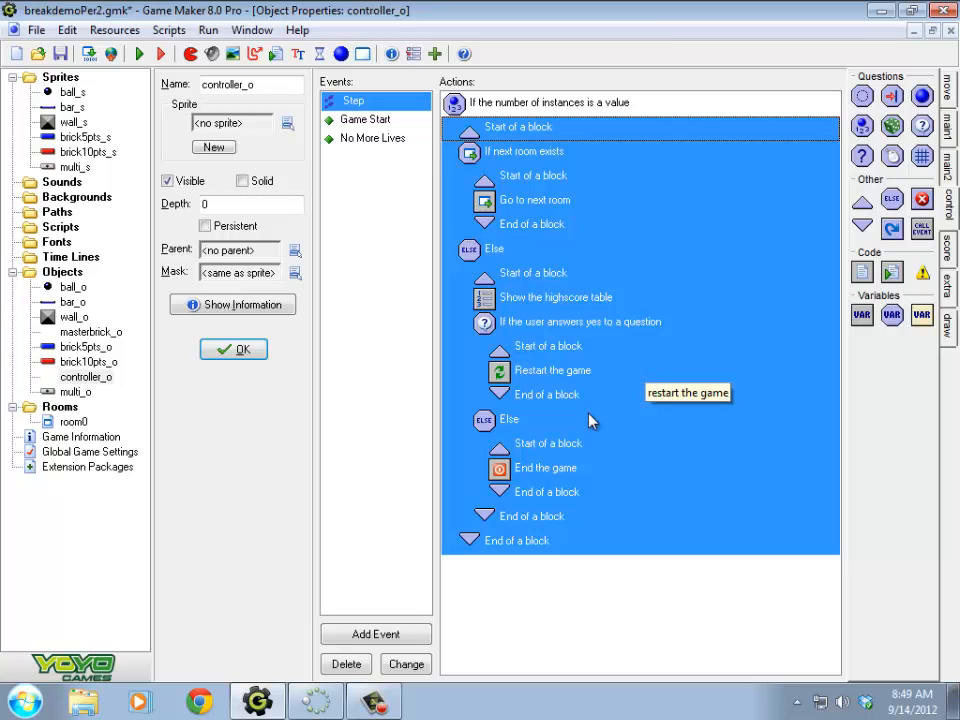
left_click(565, 574)
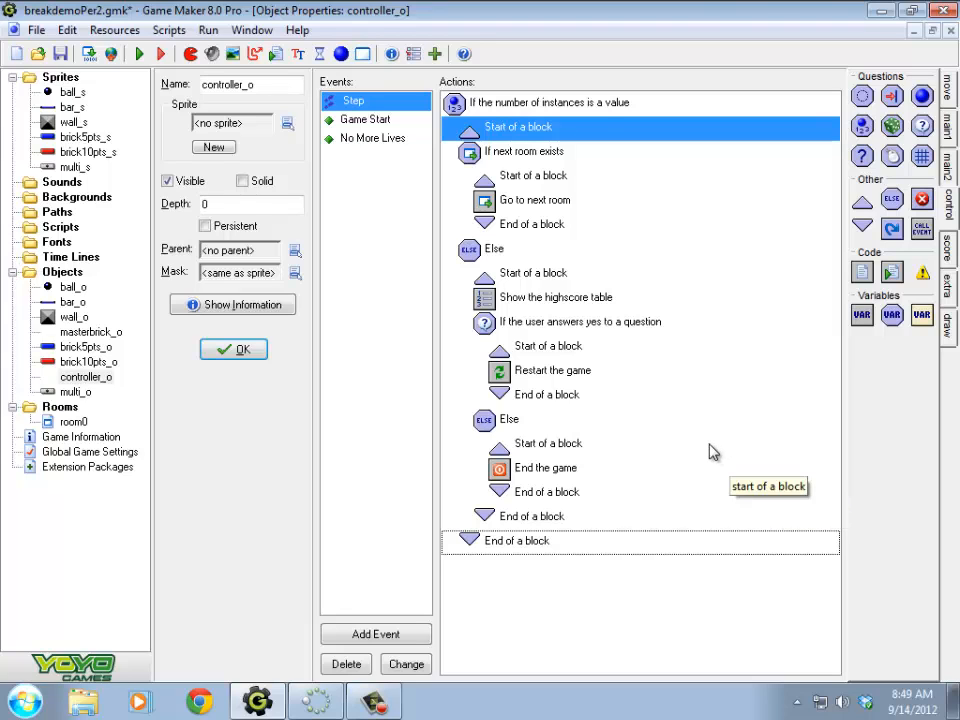
Step: Test-run the game until the bricks are gone, close the highscore table and decline to play again
left_click(140, 54)
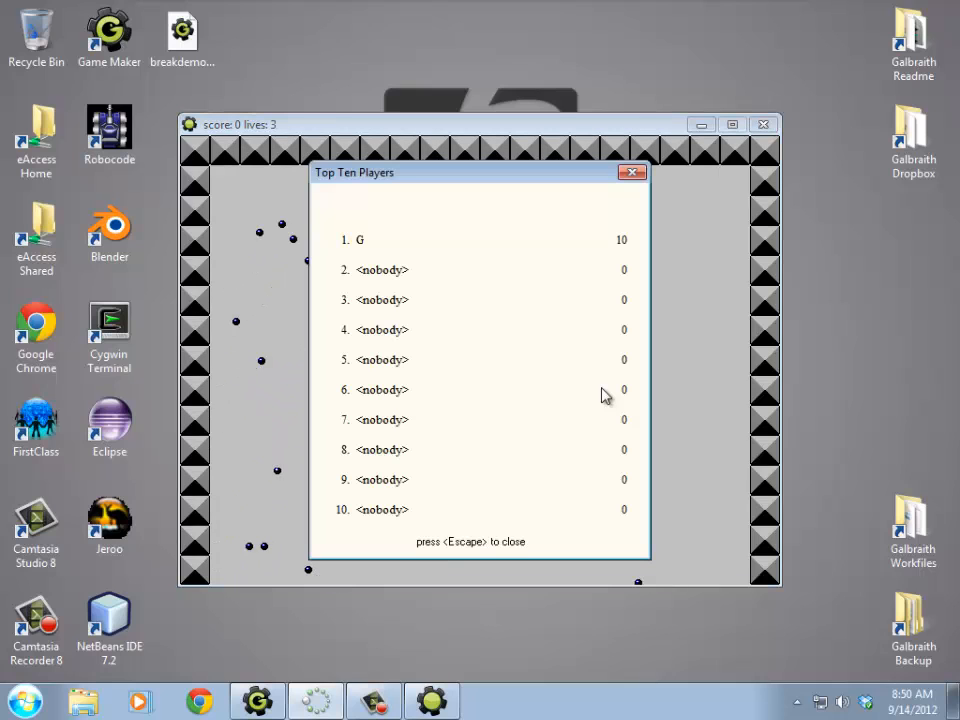
key("Escape")
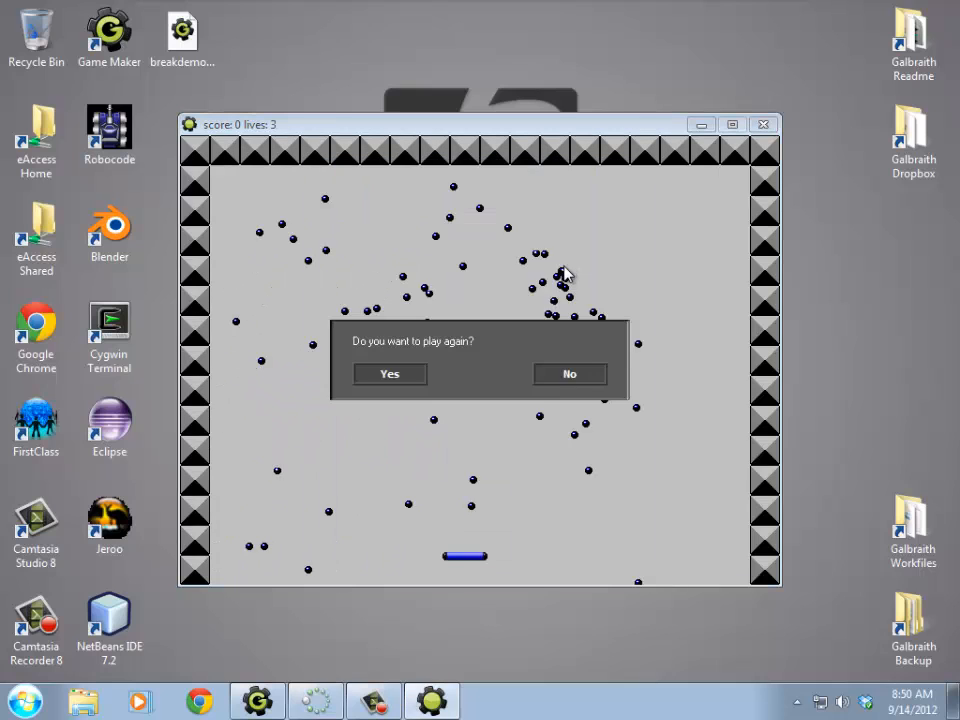
left_click(574, 378)
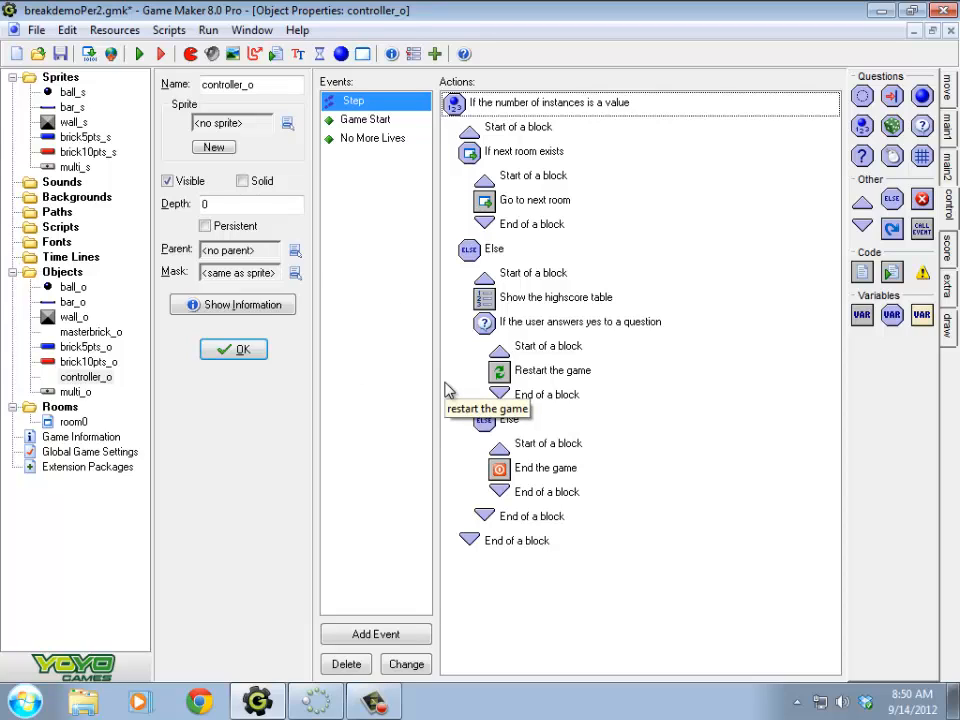
Step: Add a key press event for the letter N to controller_o
left_click(376, 634)
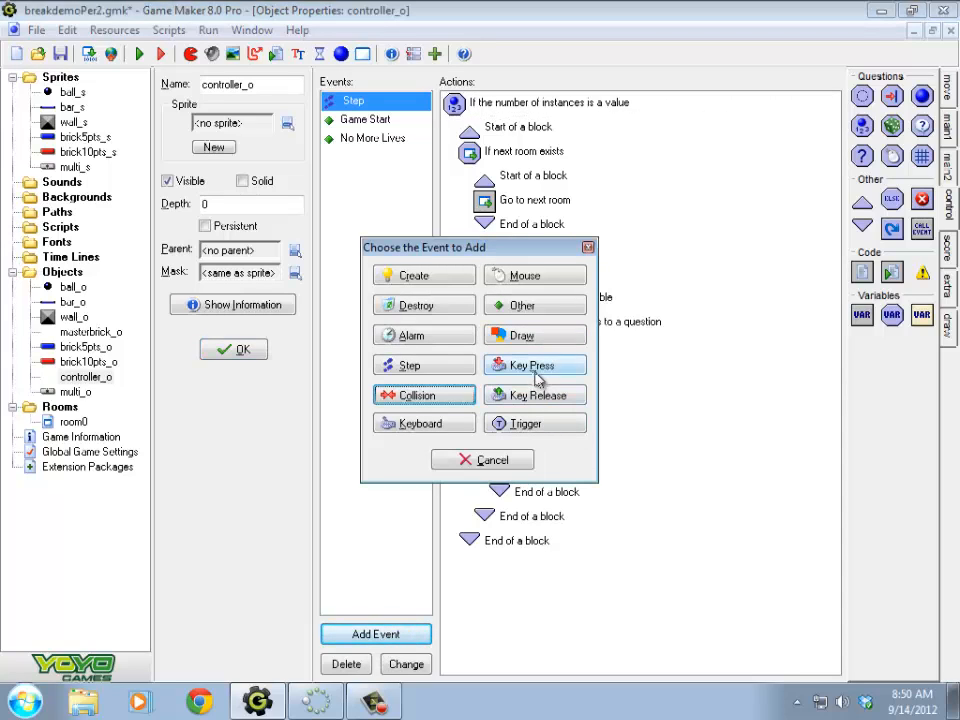
left_click(514, 368)
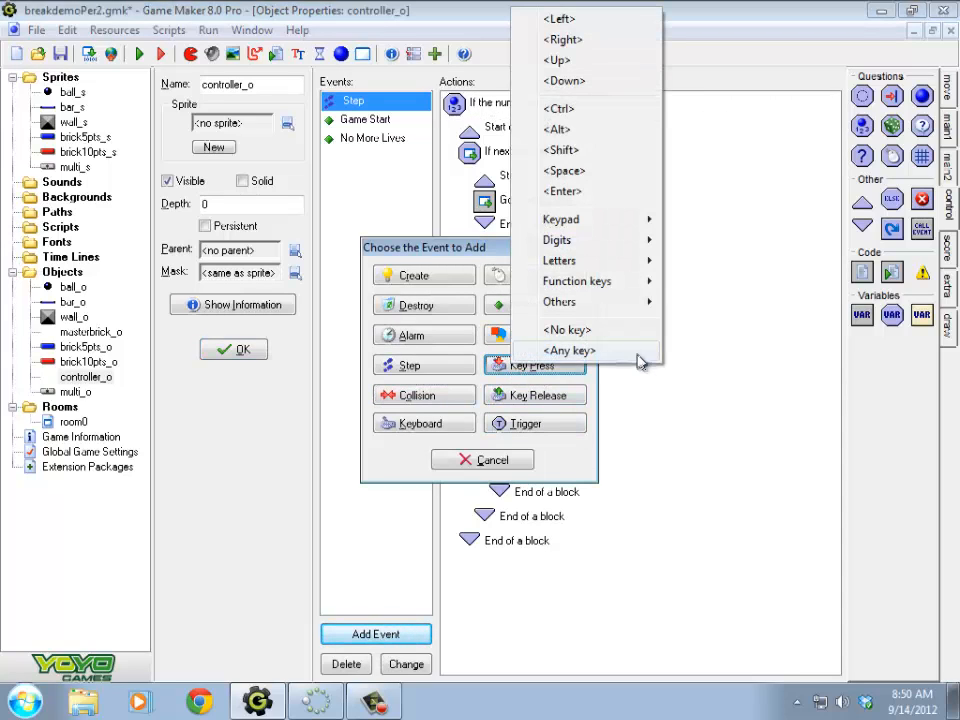
mouse_move(638, 261)
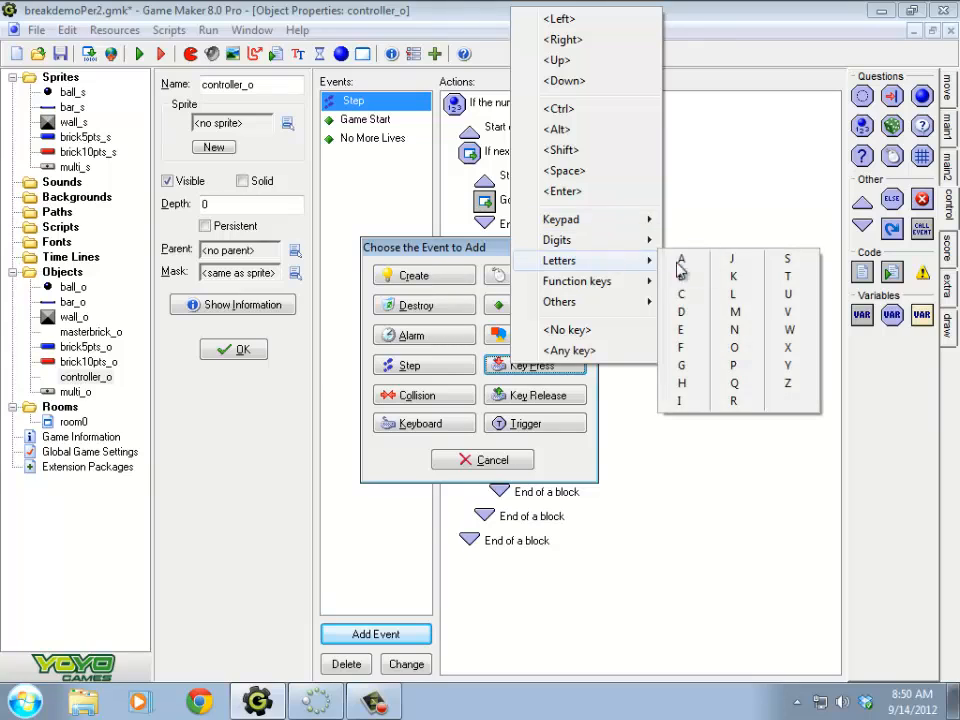
left_click(752, 338)
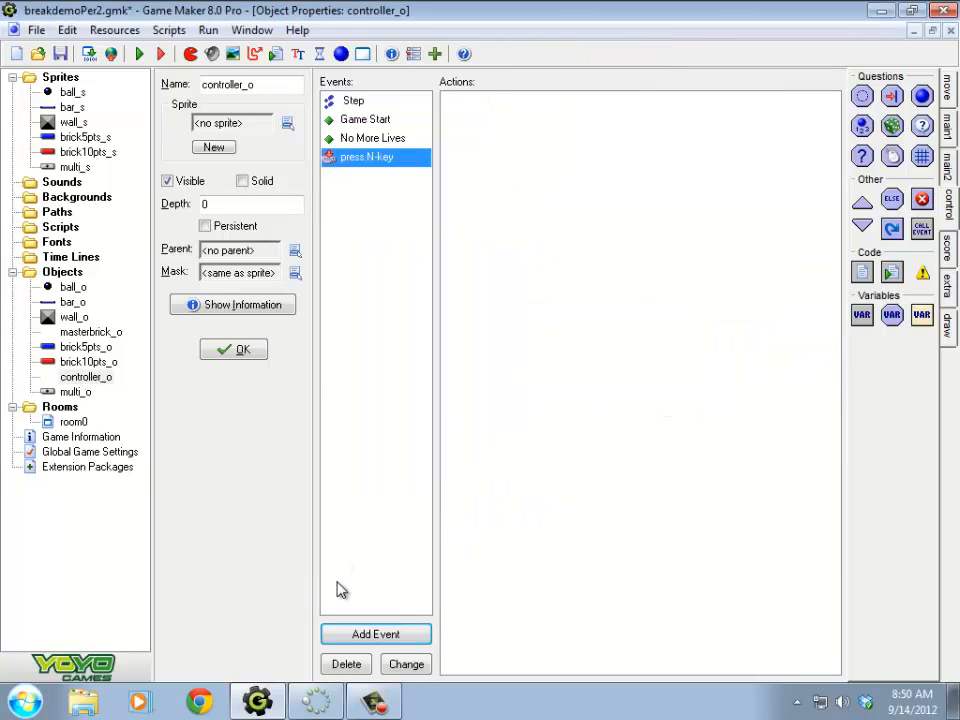
Step: Add an If next room exists check followed by an empty start and end block to the N-key event
left_click(946, 125)
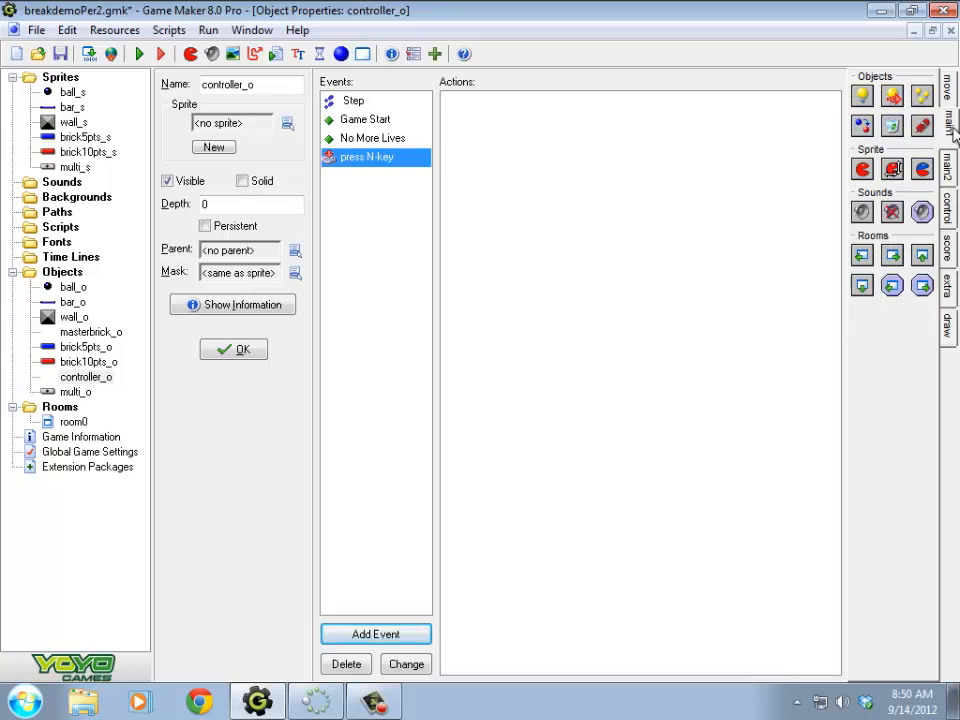
left_click_drag(555, 163, 556, 164)
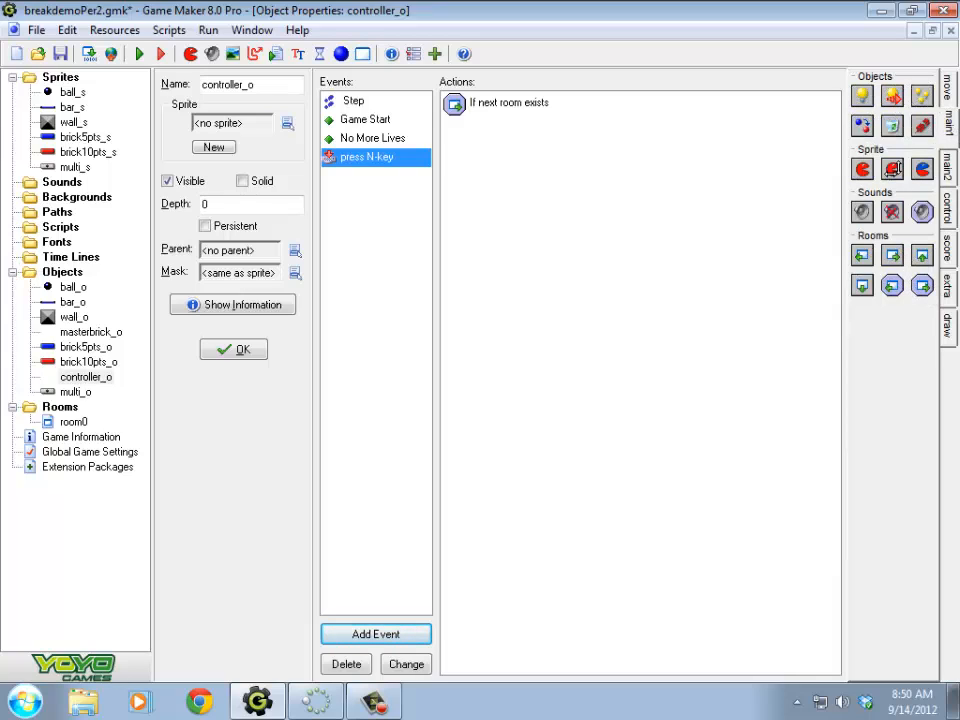
left_click(950, 168)
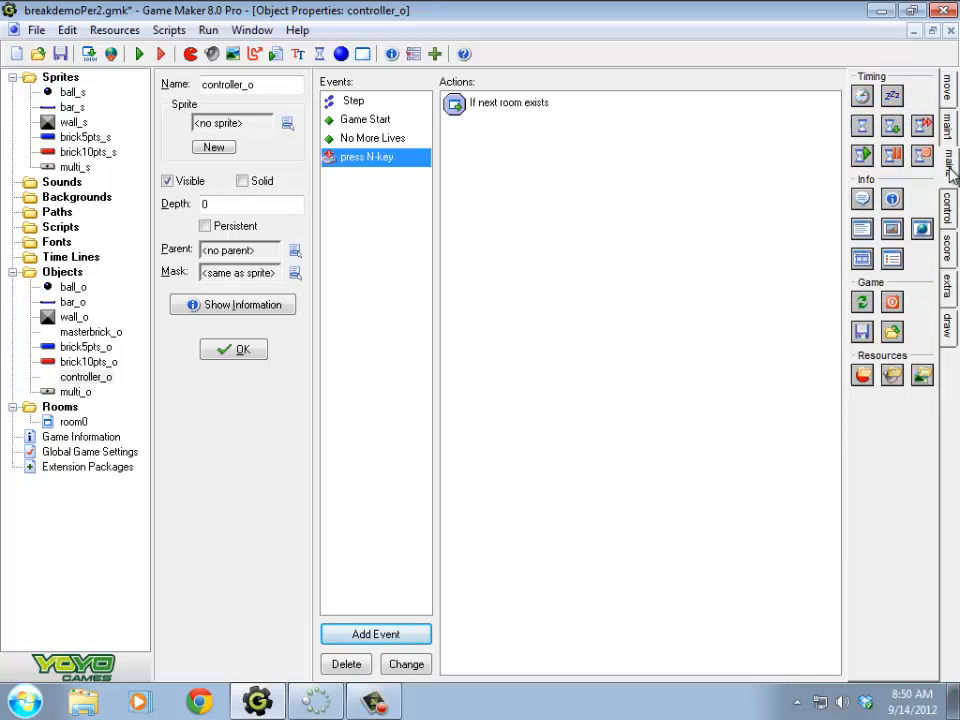
left_click(953, 220)
left_click_drag(862, 202, 634, 180)
left_click_drag(862, 226, 634, 186)
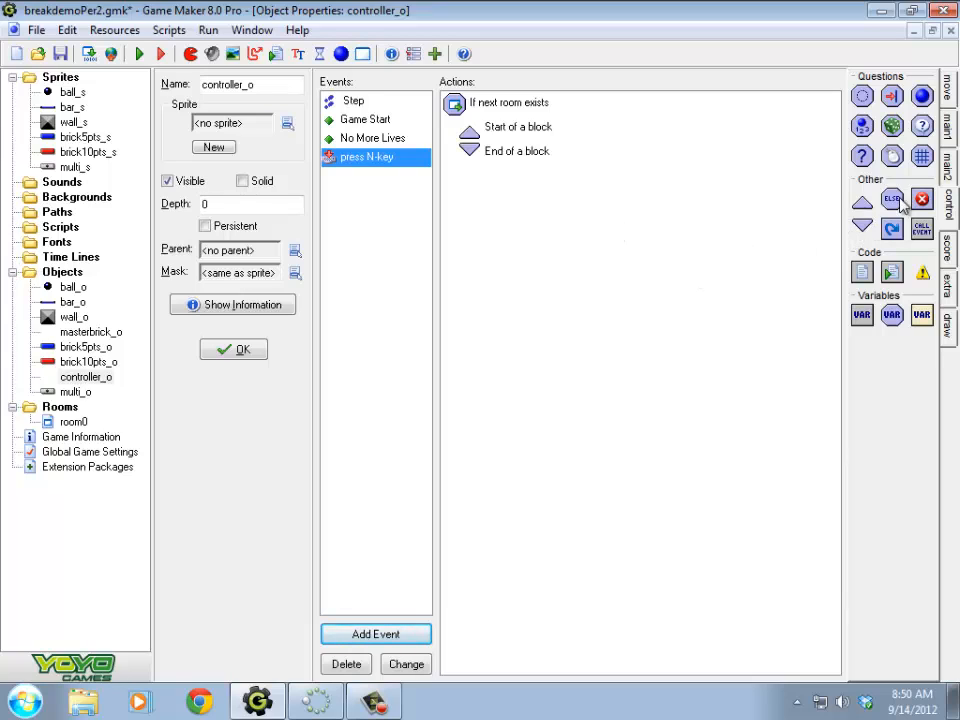
Step: Insert a Go to next room action with the Fade out and in transition inside the N-key event's block
left_click(948, 125)
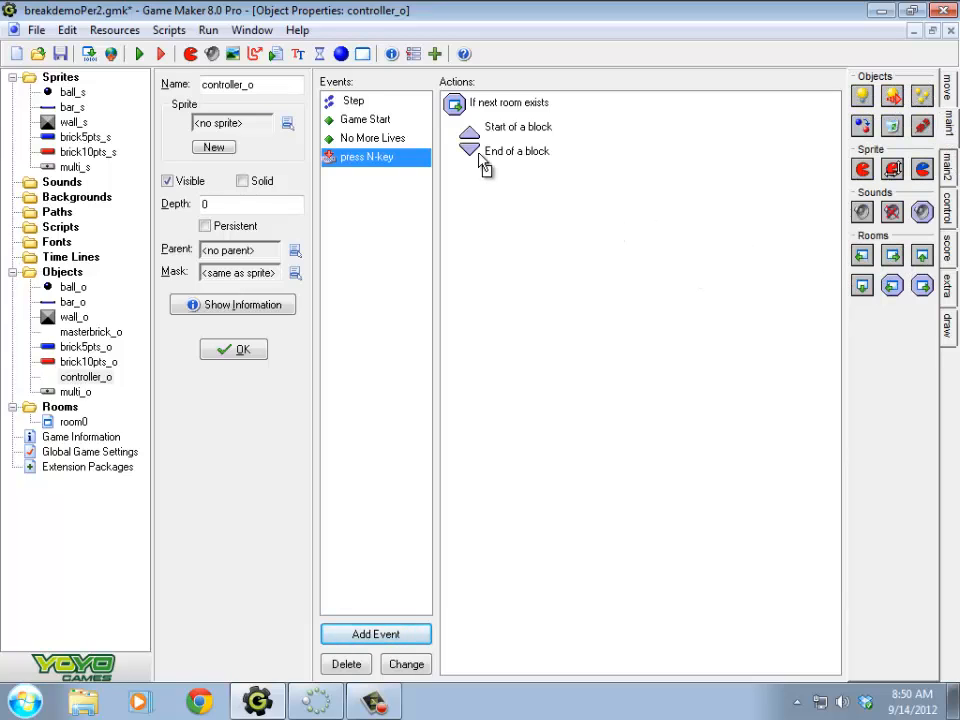
left_click_drag(892, 255, 487, 152)
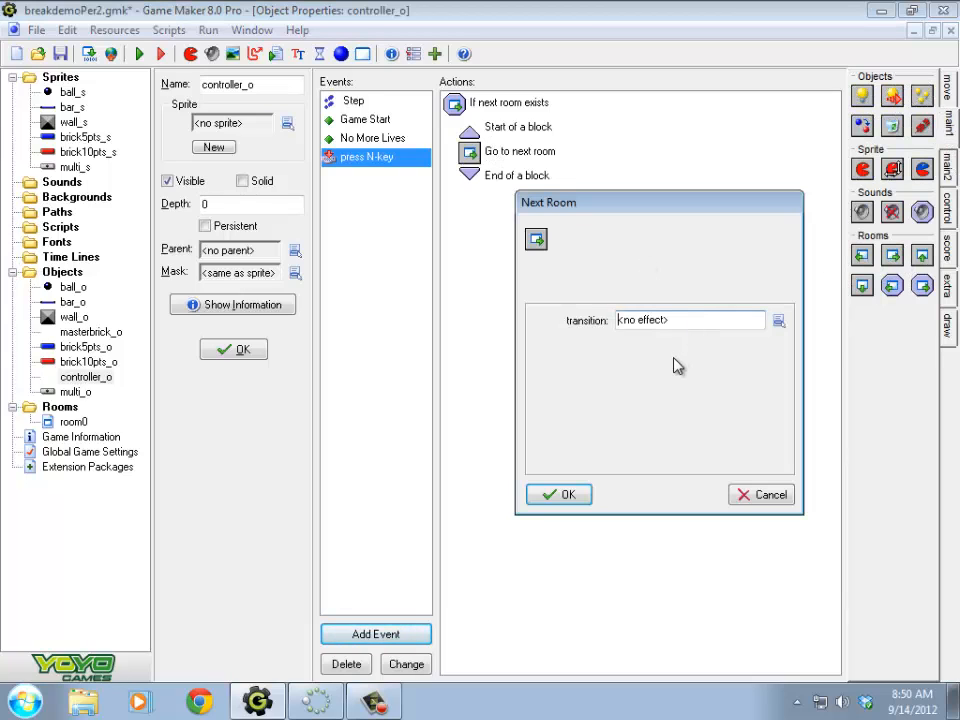
left_click(762, 318)
left_click(851, 669)
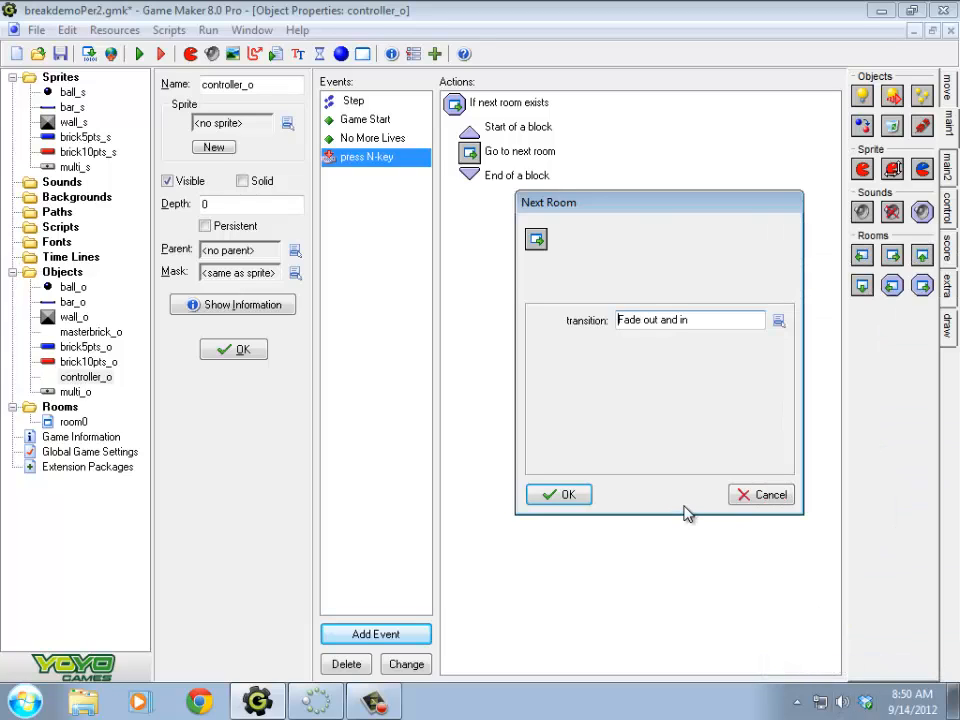
left_click(545, 494)
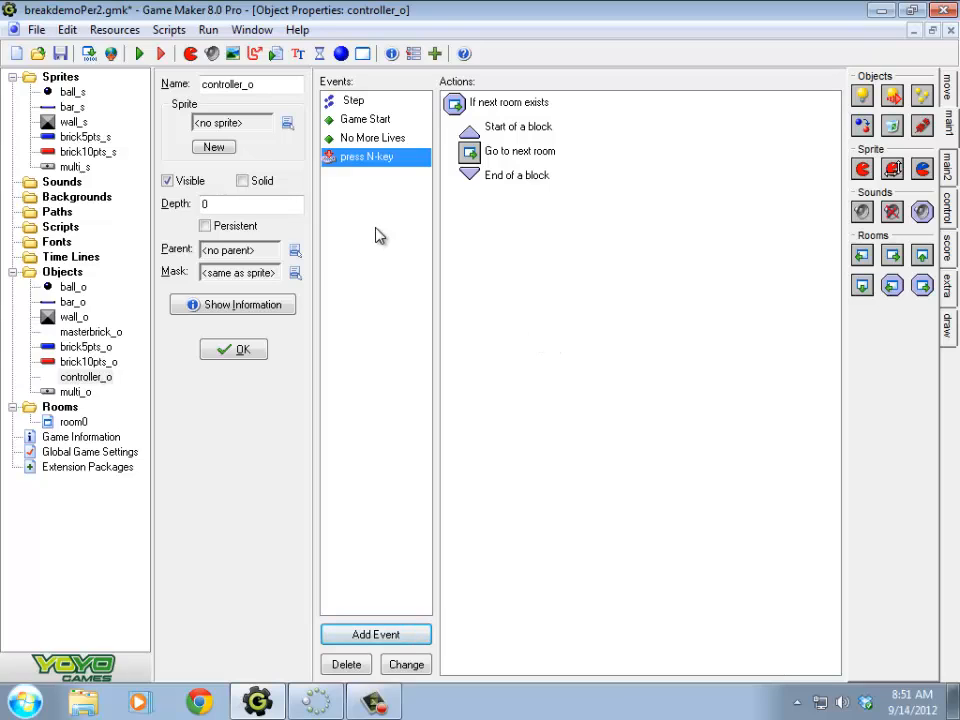
Step: Review the No More Lives event's actions, and test-run the game to watch how the balls behave
left_click(380, 138)
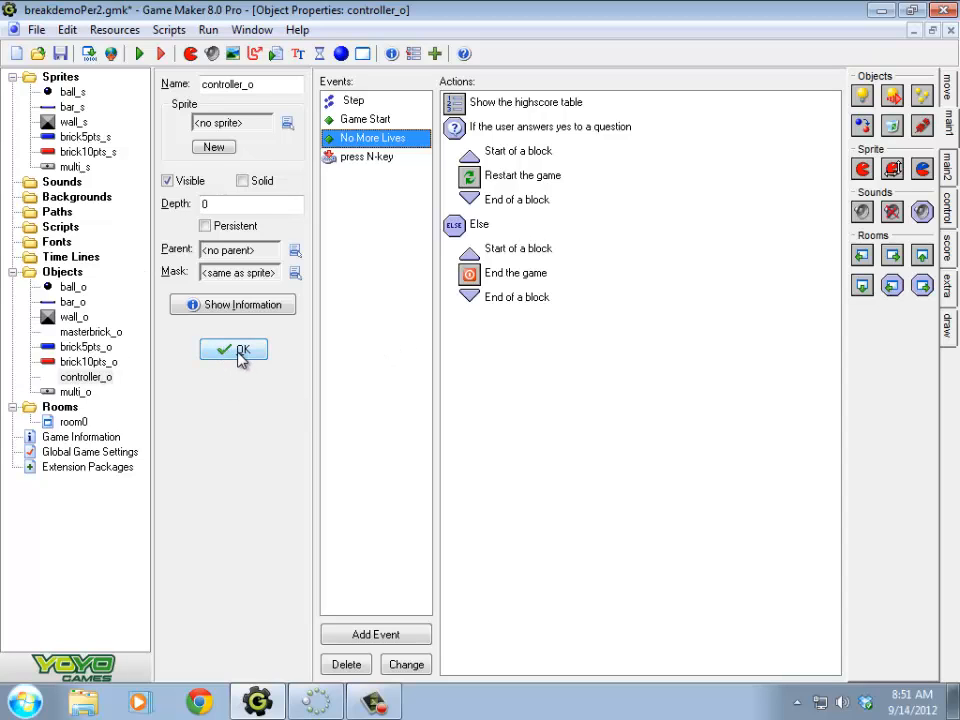
left_click(139, 53)
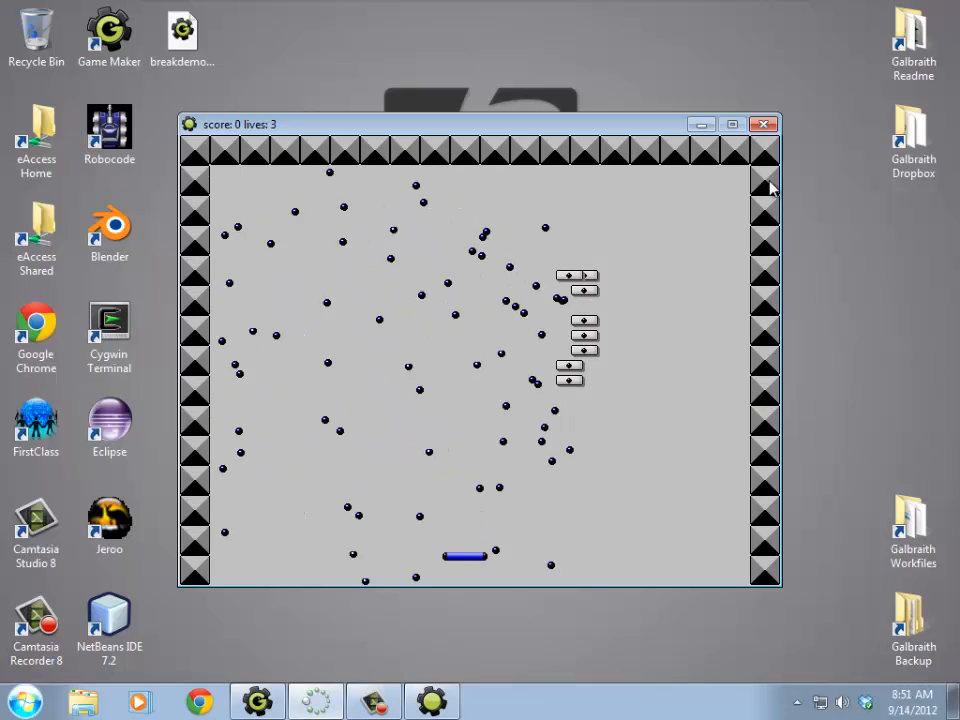
left_click(763, 124)
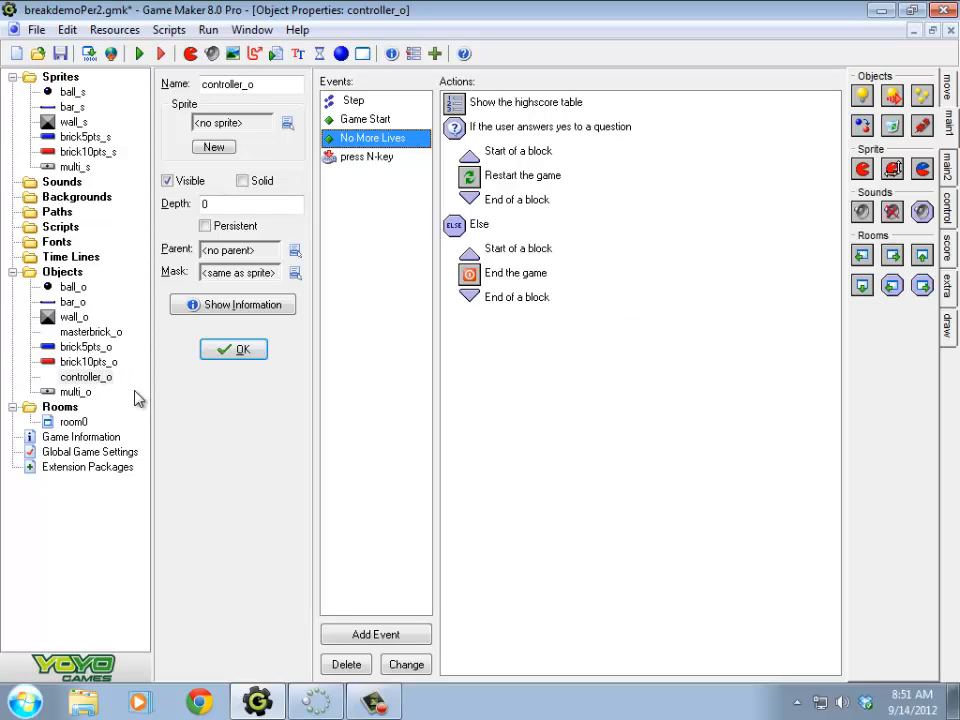
Step: Open ball_o's press <Space> event and check the direction and speed settings of its motion action
left_click(74, 288)
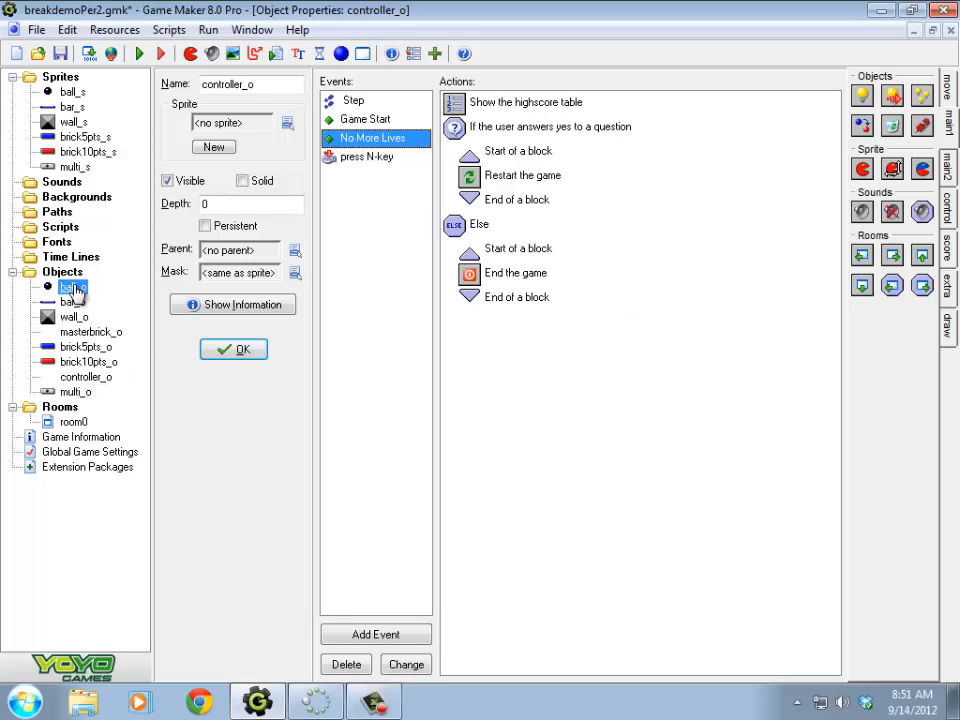
double_click(74, 288)
left_click(366, 158)
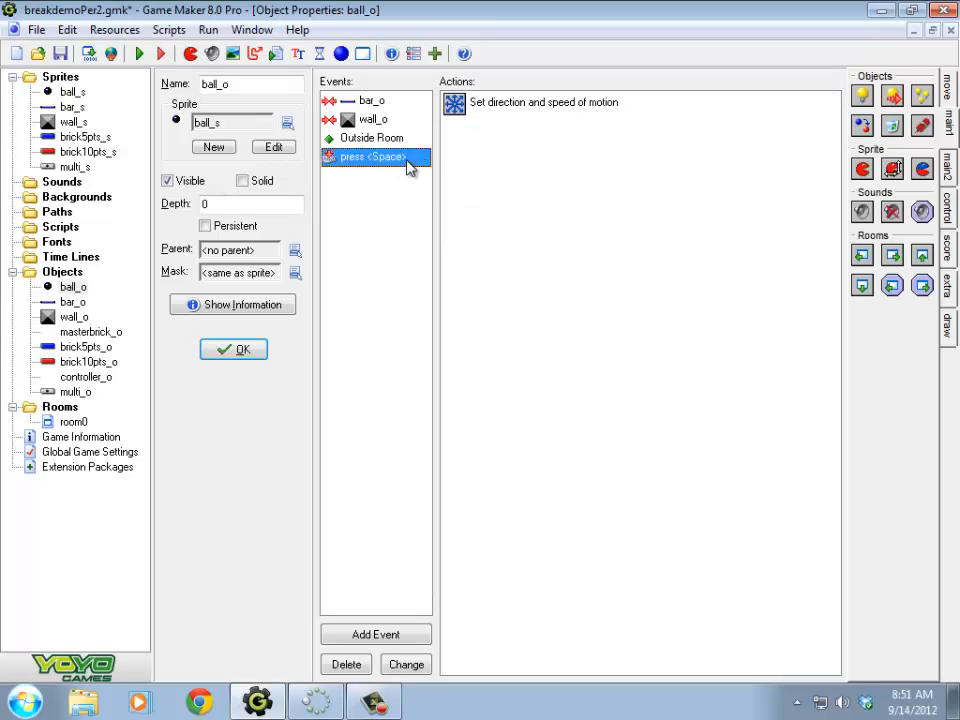
left_click(533, 110)
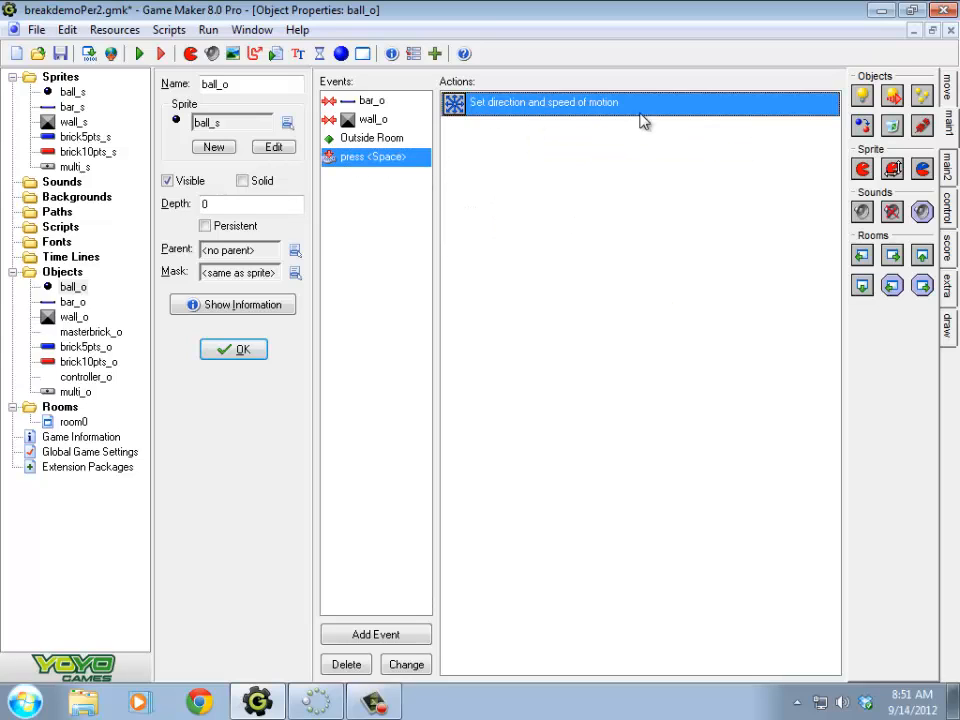
double_click(542, 111)
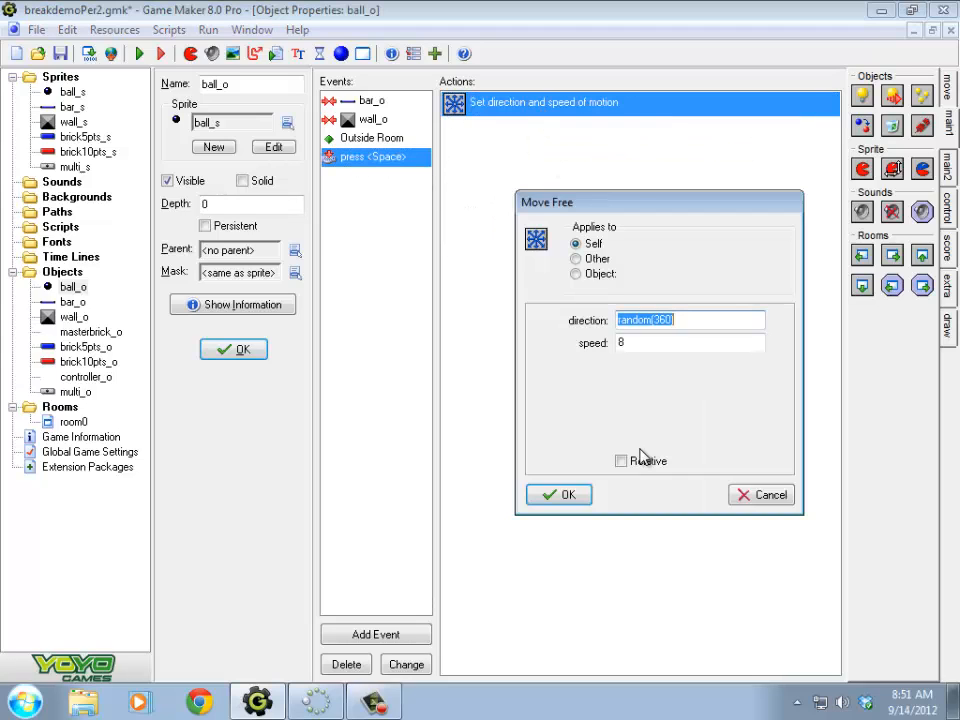
left_click(564, 495)
Step: Enclose the press <Space> event's motion action in a block preceded by a Test Variable check that speed is equal to 0
mouse_move(480, 120)
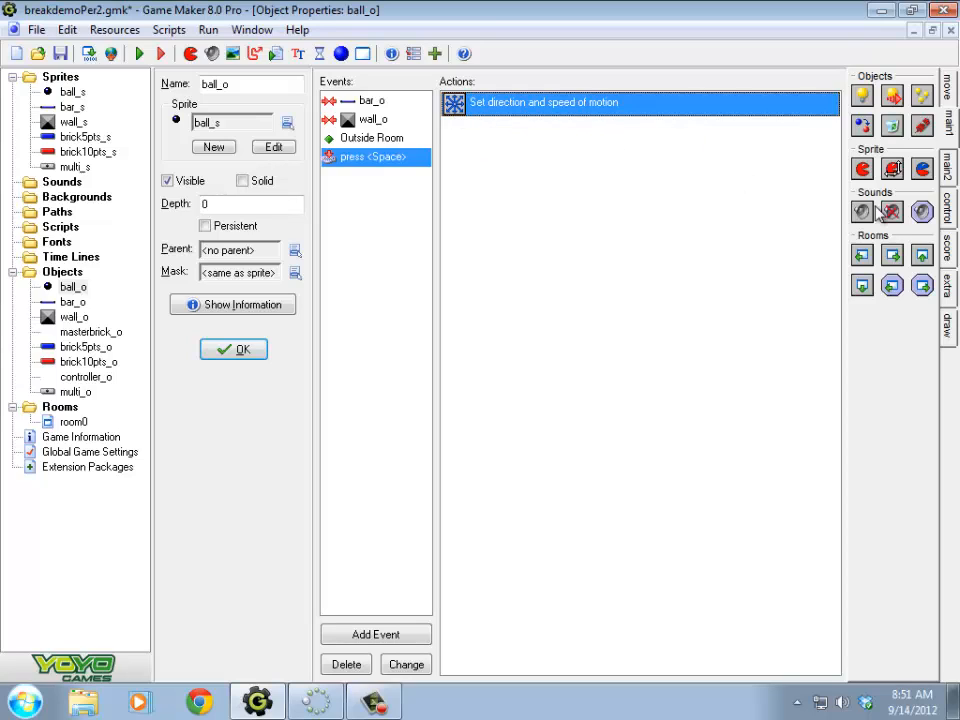
left_click(948, 210)
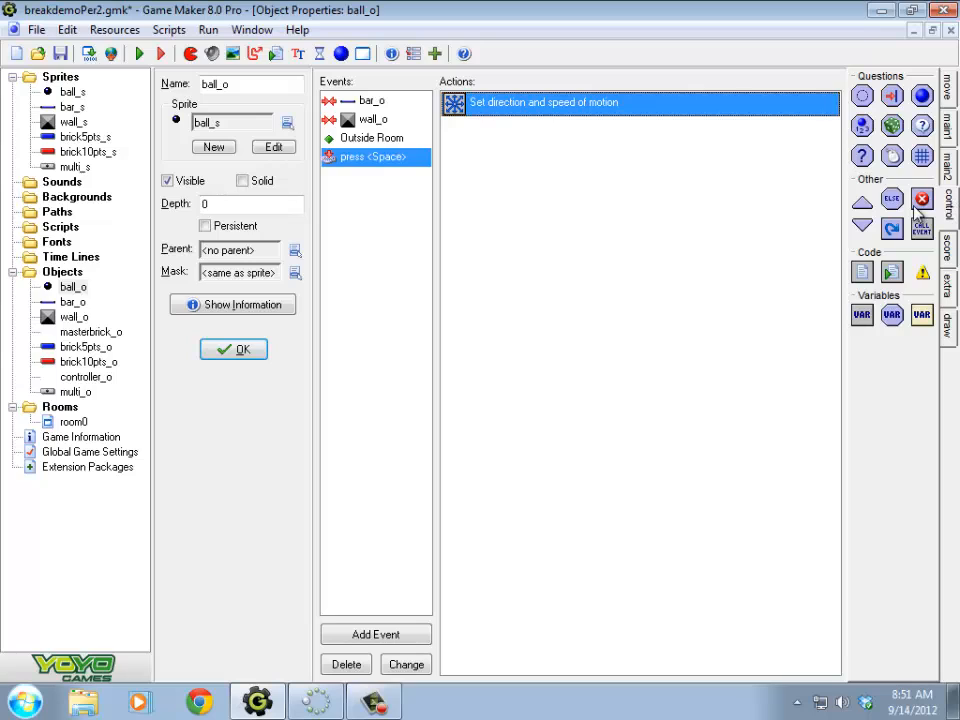
mouse_move(555, 110)
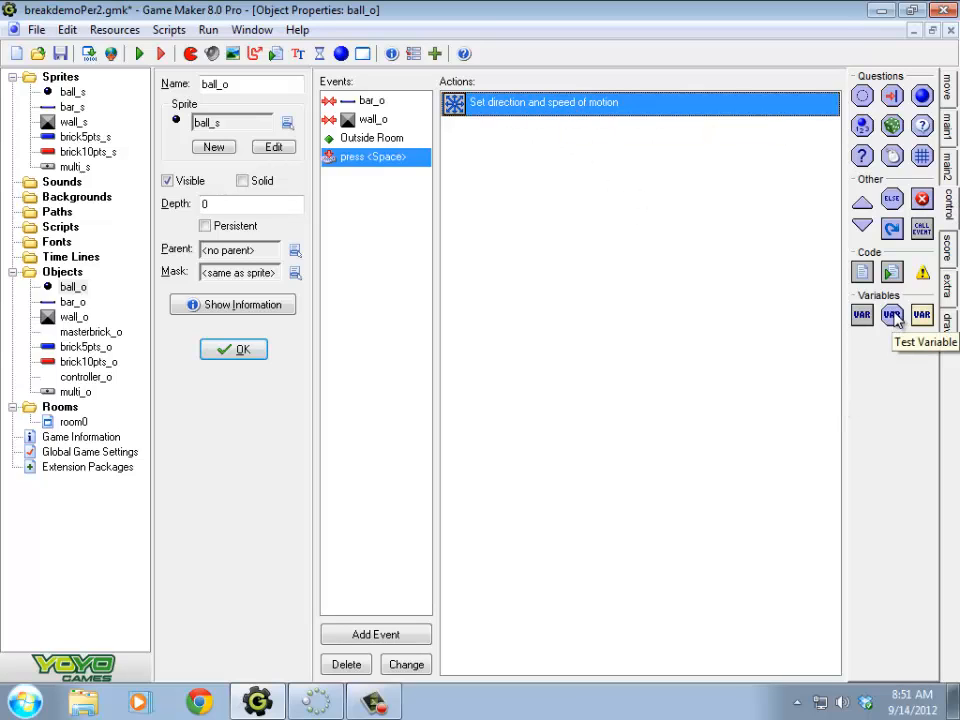
left_click_drag(895, 322, 544, 110)
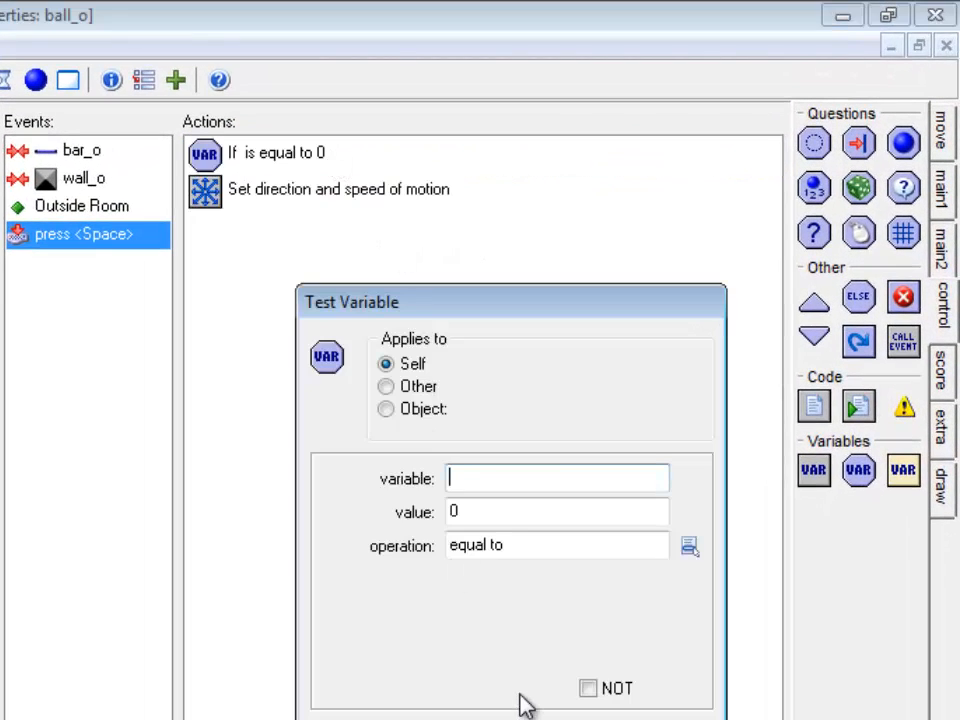
type("spped")
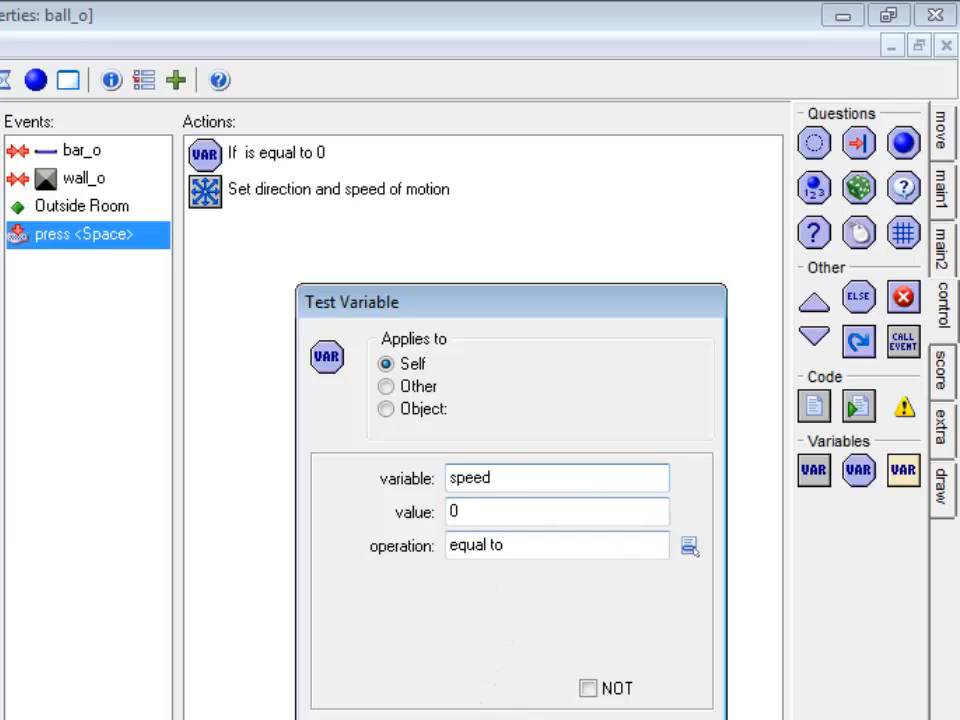
left_click(440, 719)
left_click_drag(814, 302, 416, 189)
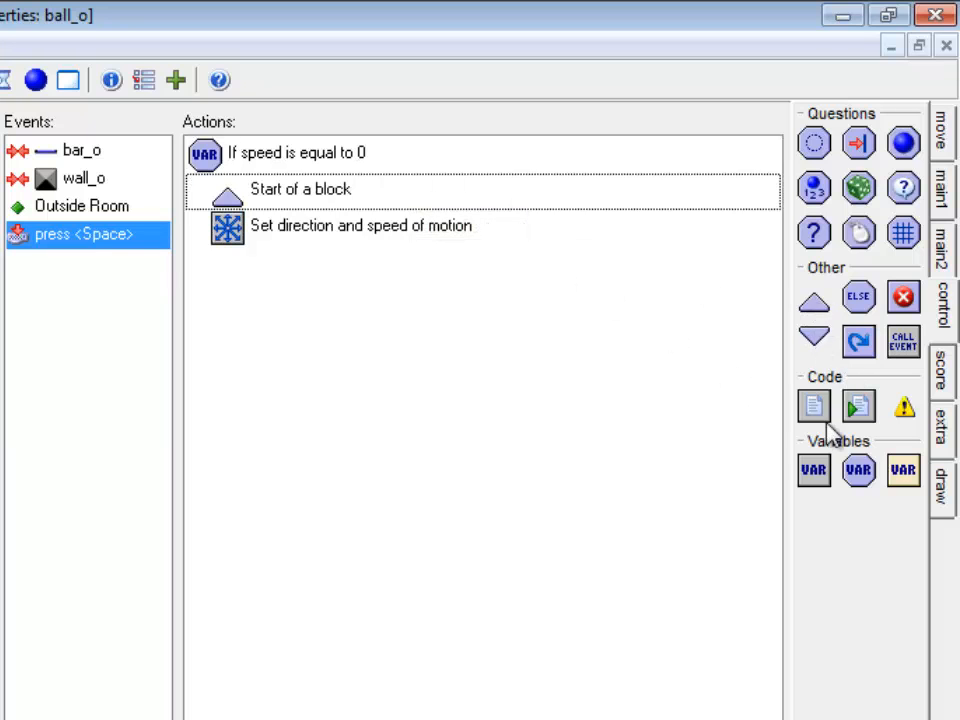
left_click_drag(814, 337, 505, 310)
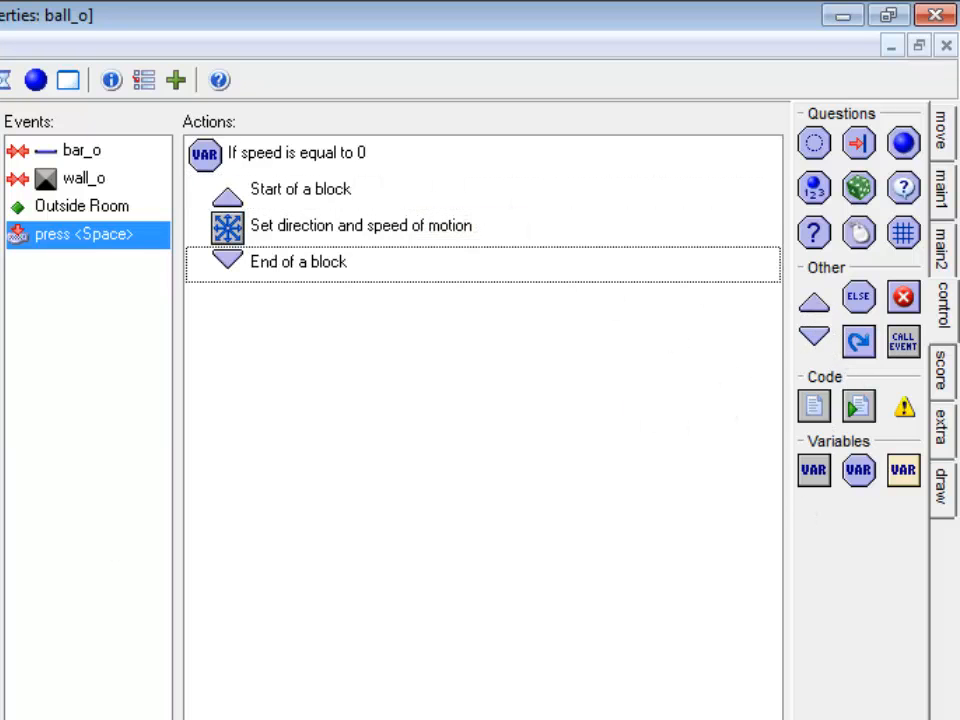
Step: Test-run the game to check ball launching with the speed condition, and return to ball_o's press <Space> event
key("F5")
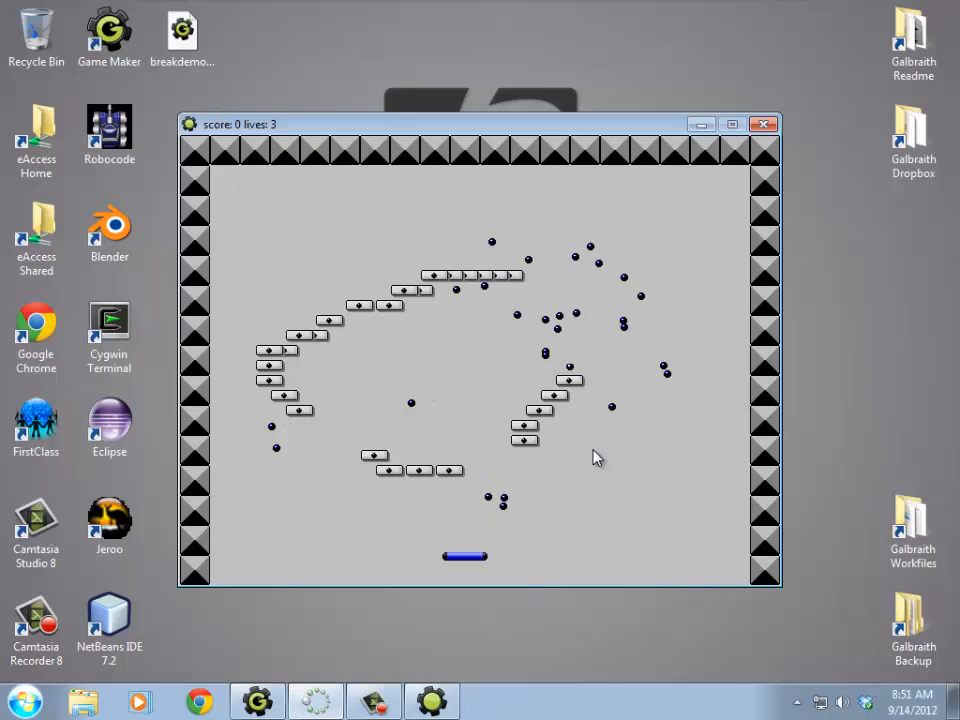
left_click(765, 126)
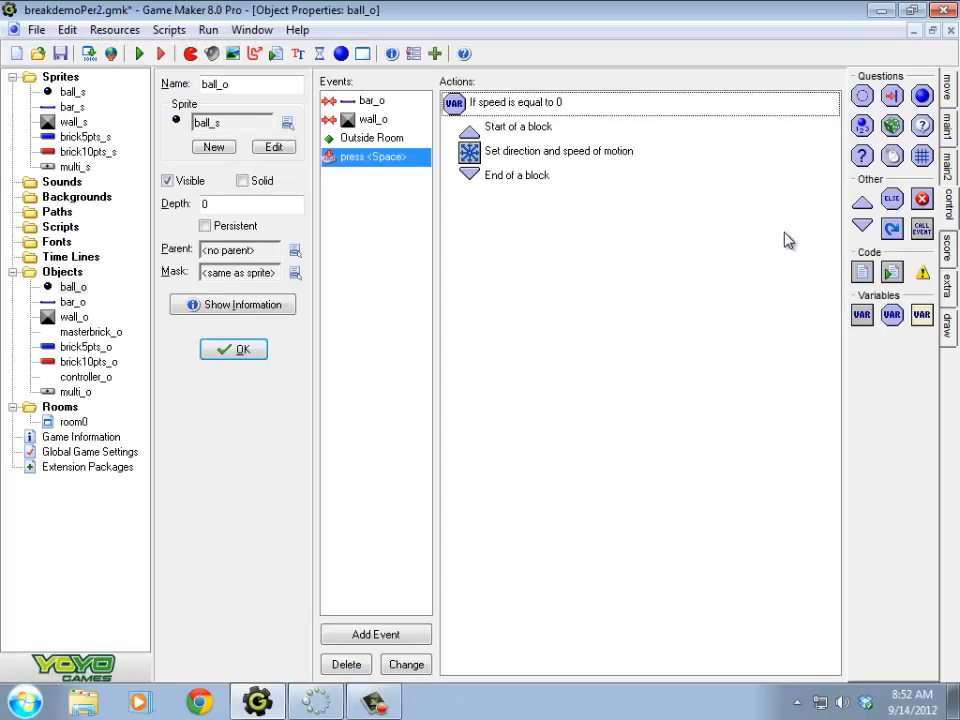
mouse_move(585, 160)
left_click(407, 201)
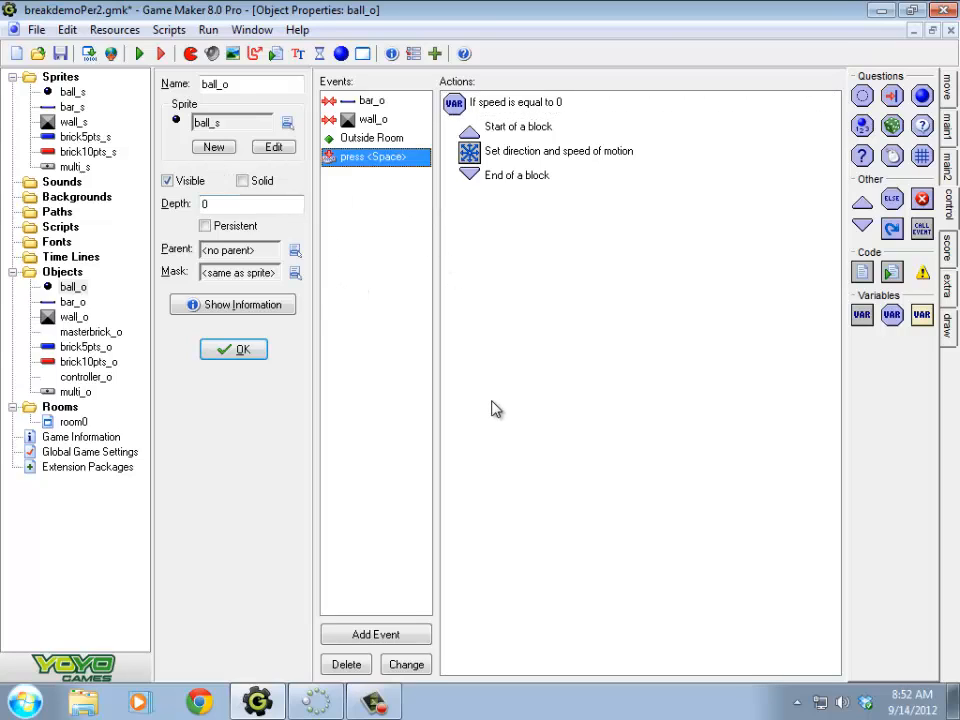
Step: Add a Set Gravity action inside the press <Space> block, after the motion action, with direction 270 and gravity 0.001
left_click(525, 153)
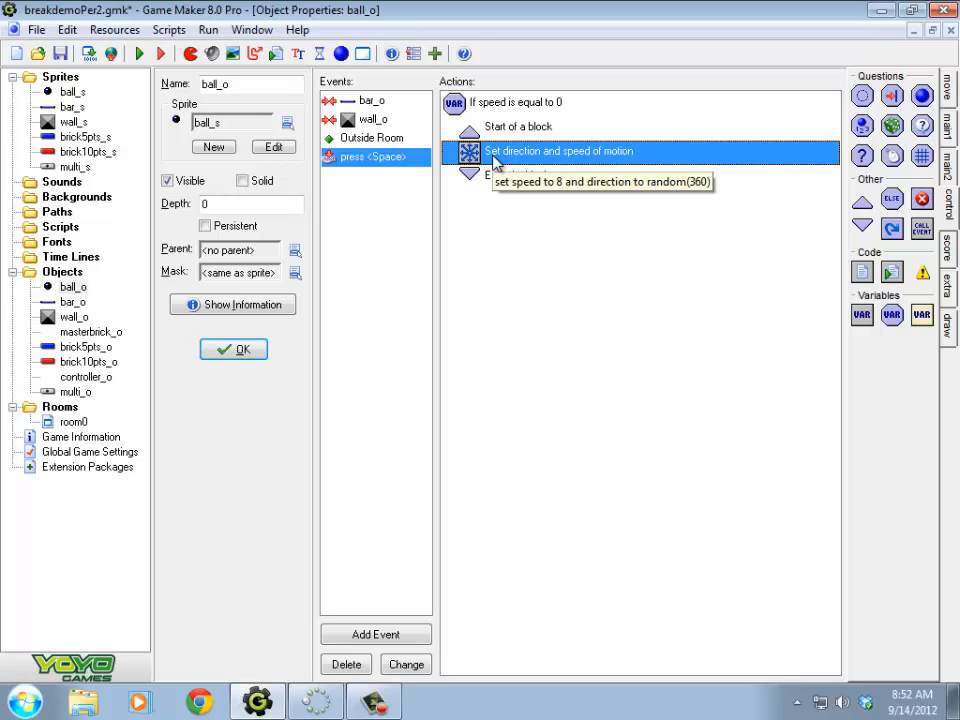
left_click(948, 84)
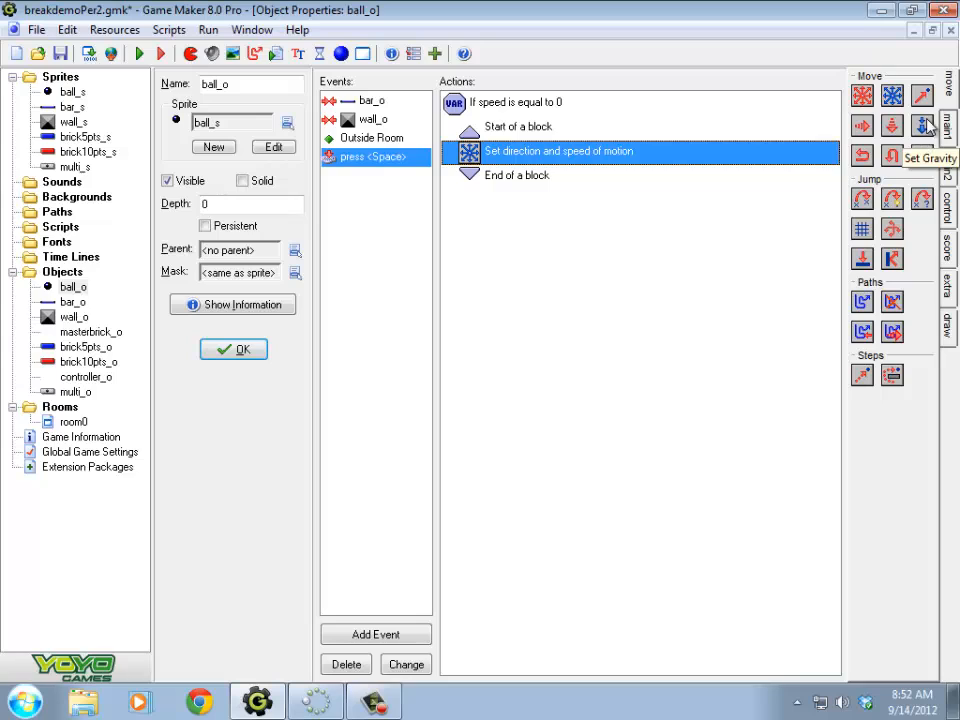
left_click_drag(922, 126, 537, 178)
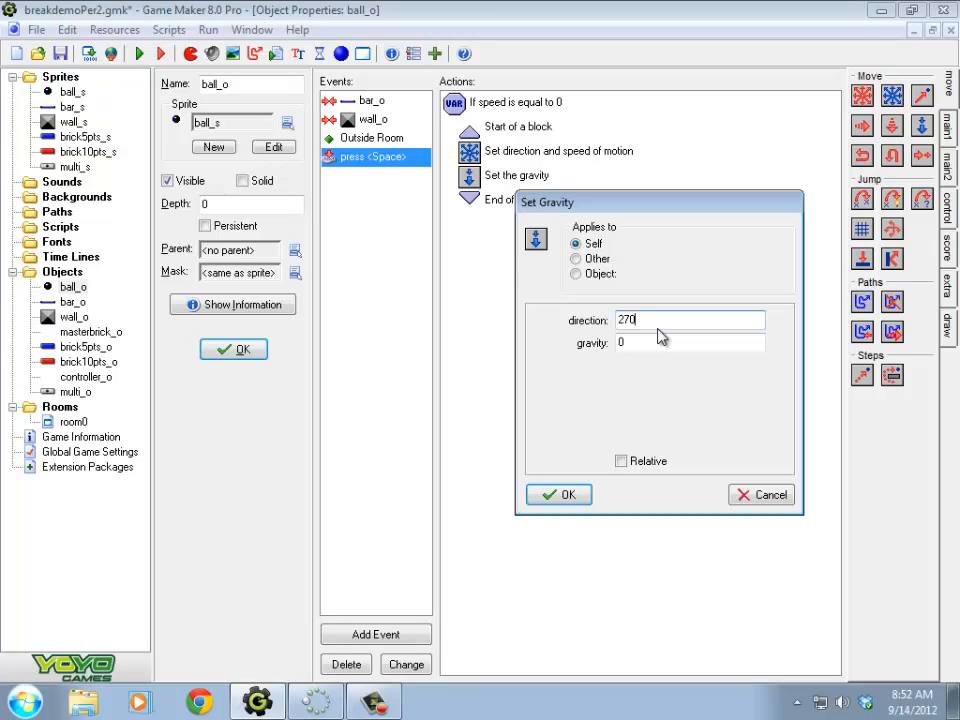
key("Tab")
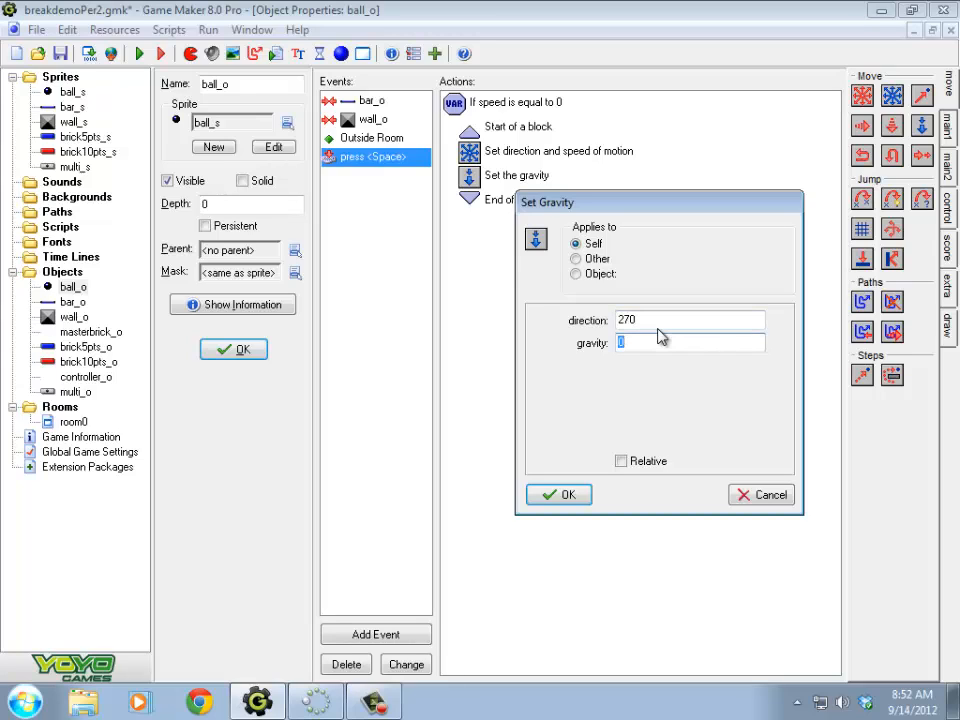
key("Return")
left_click(521, 199)
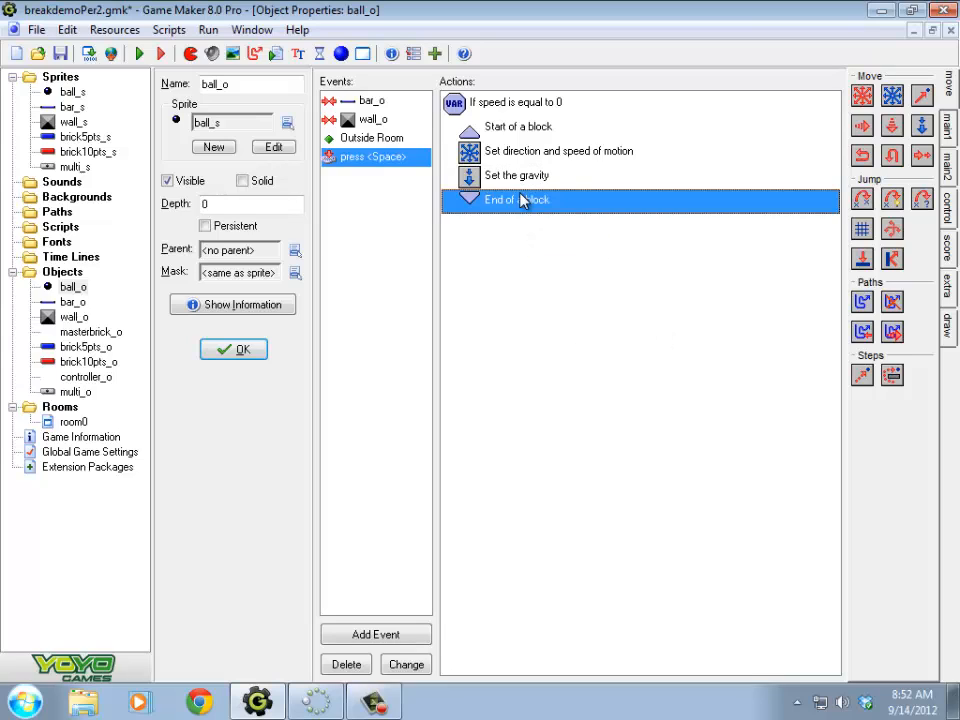
double_click(514, 176)
left_click(648, 343)
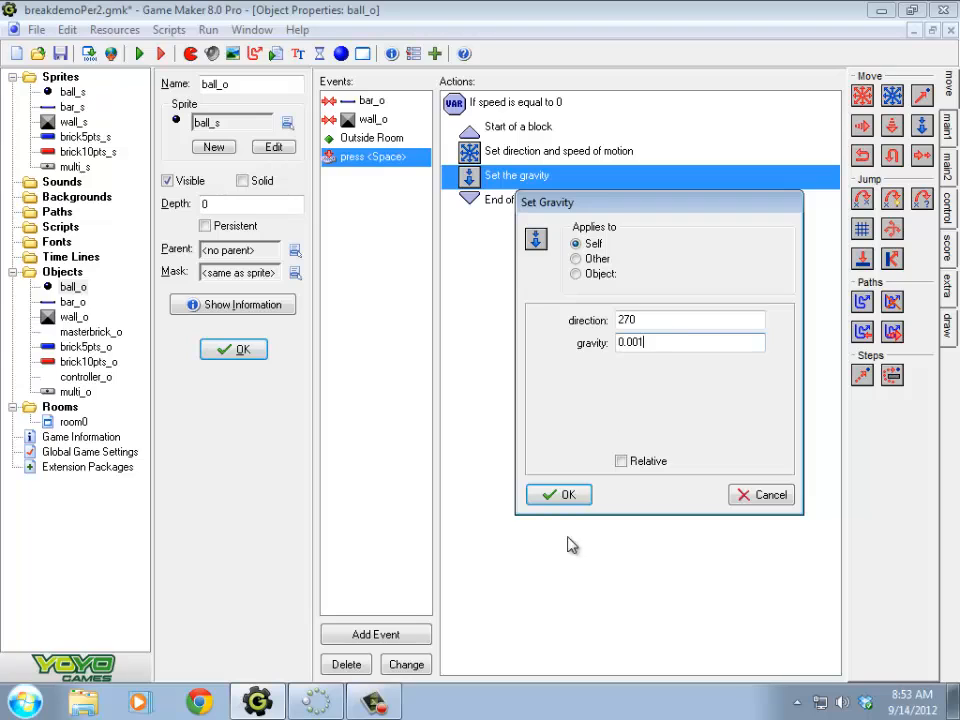
left_click(555, 496)
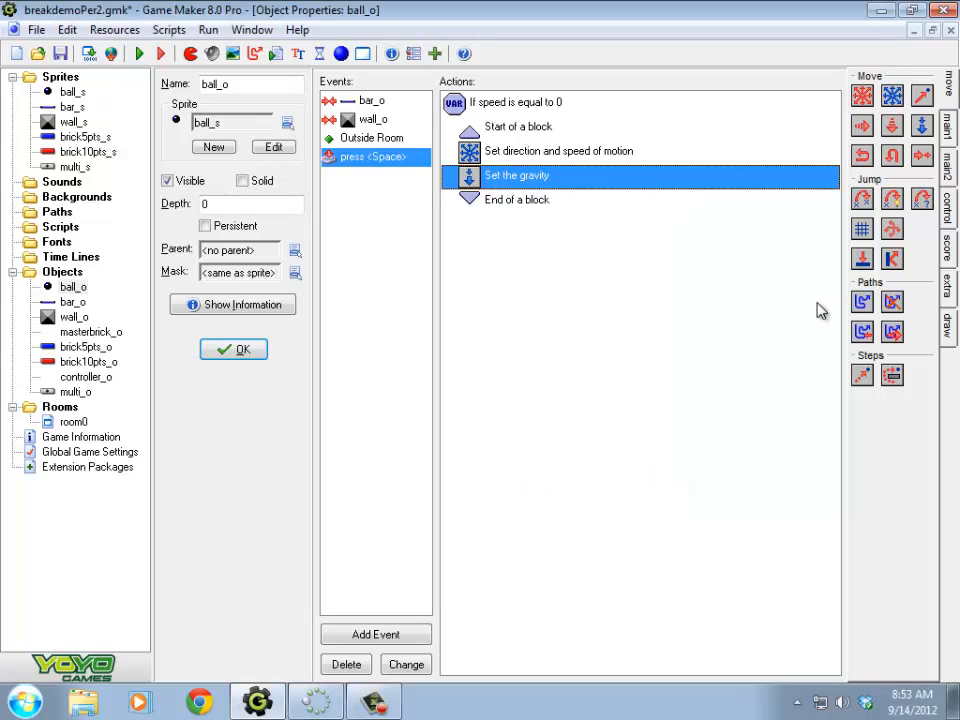
Step: Add a Set Gravity action with direction 270 and gravity 0 to the Outside Room event, after Start moving in a direction
left_click(370, 138)
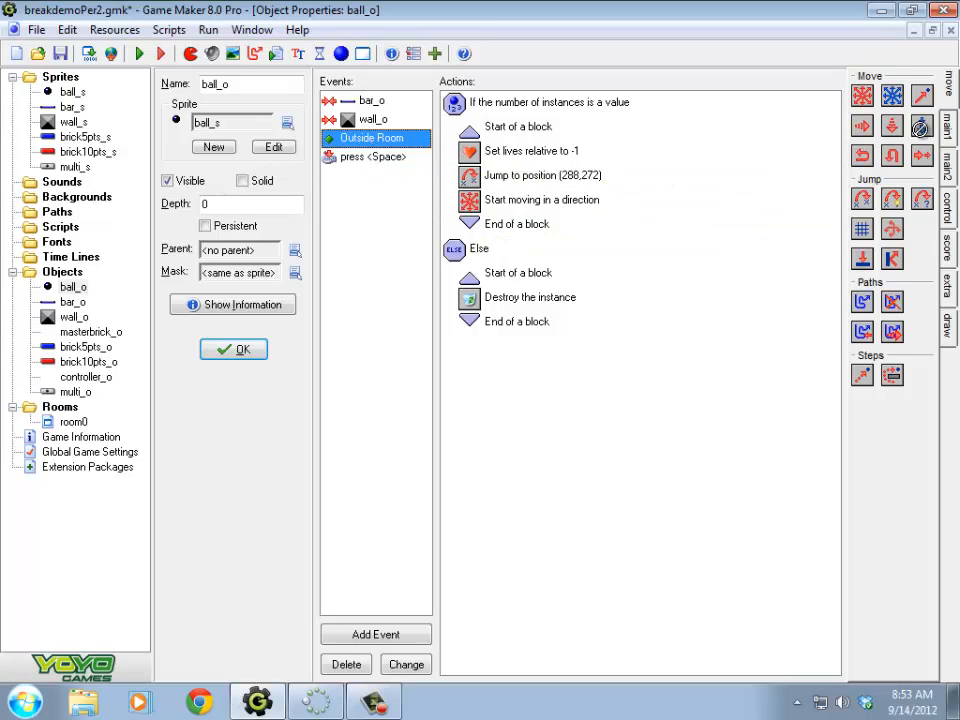
mouse_move(500, 196)
left_mouse_down()
mouse_move(508, 191)
mouse_move(508, 206)
left_mouse_up()
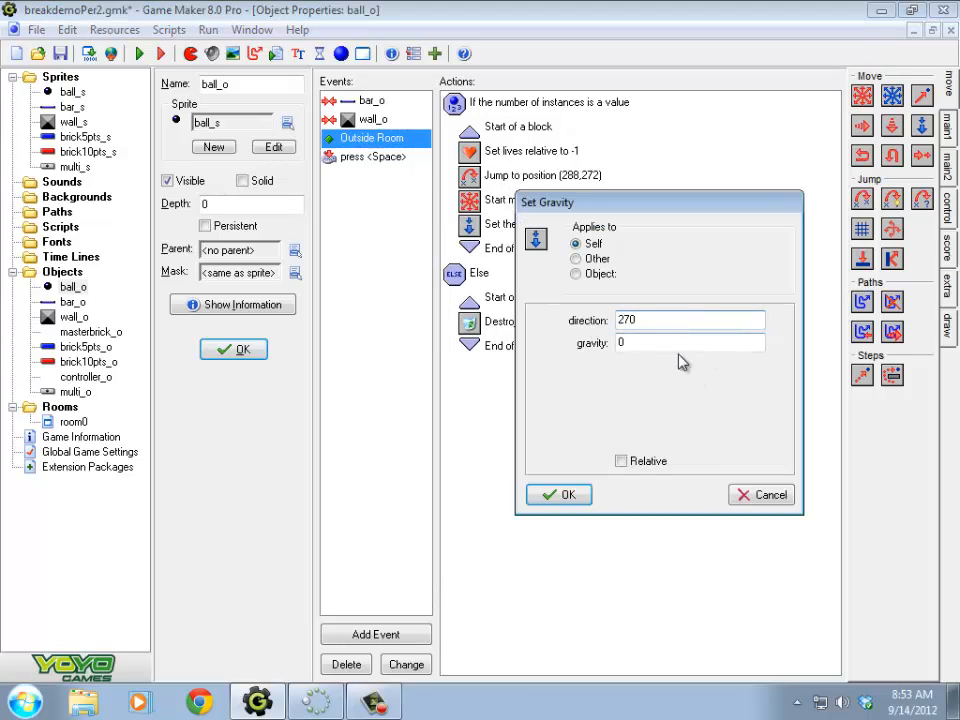
left_click_drag(634, 343, 490, 338)
left_click_drag(622, 205, 721, 200)
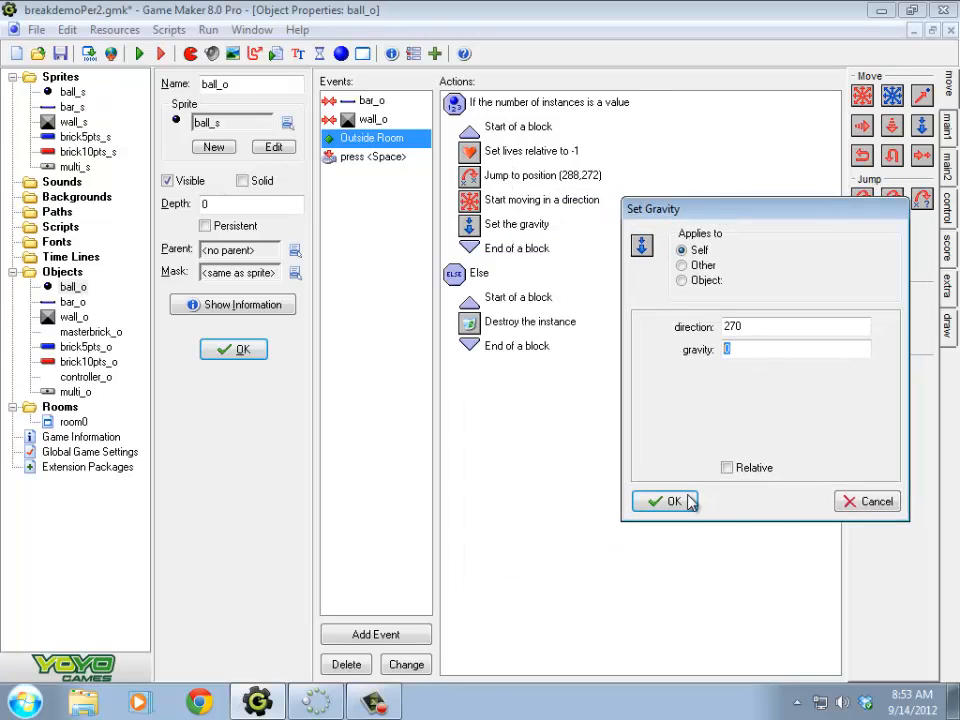
left_click(690, 502)
double_click(540, 224)
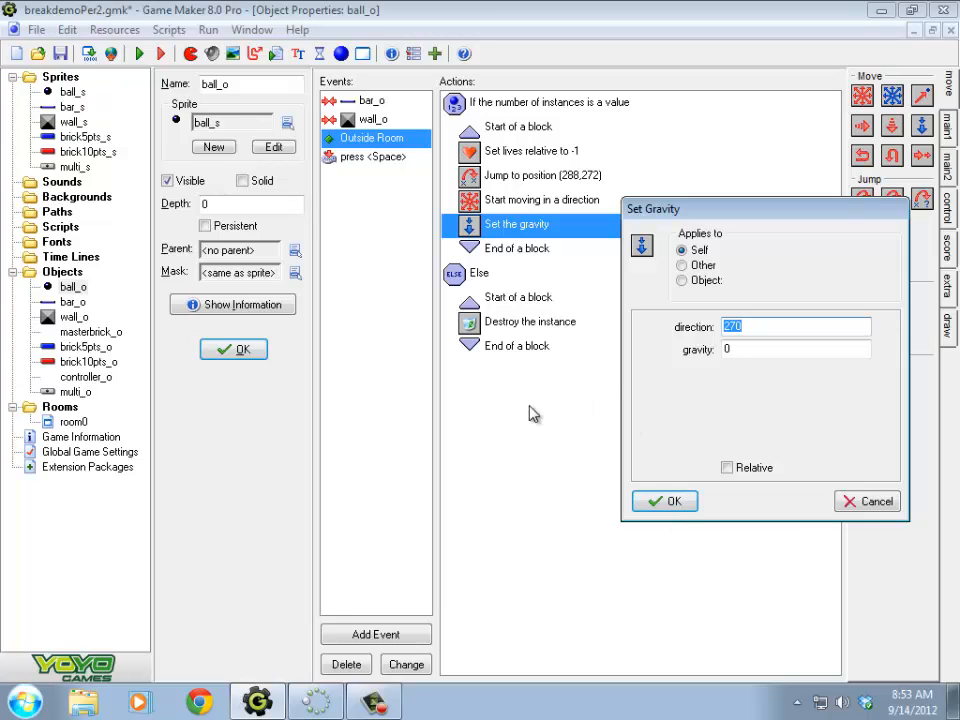
left_click(645, 500)
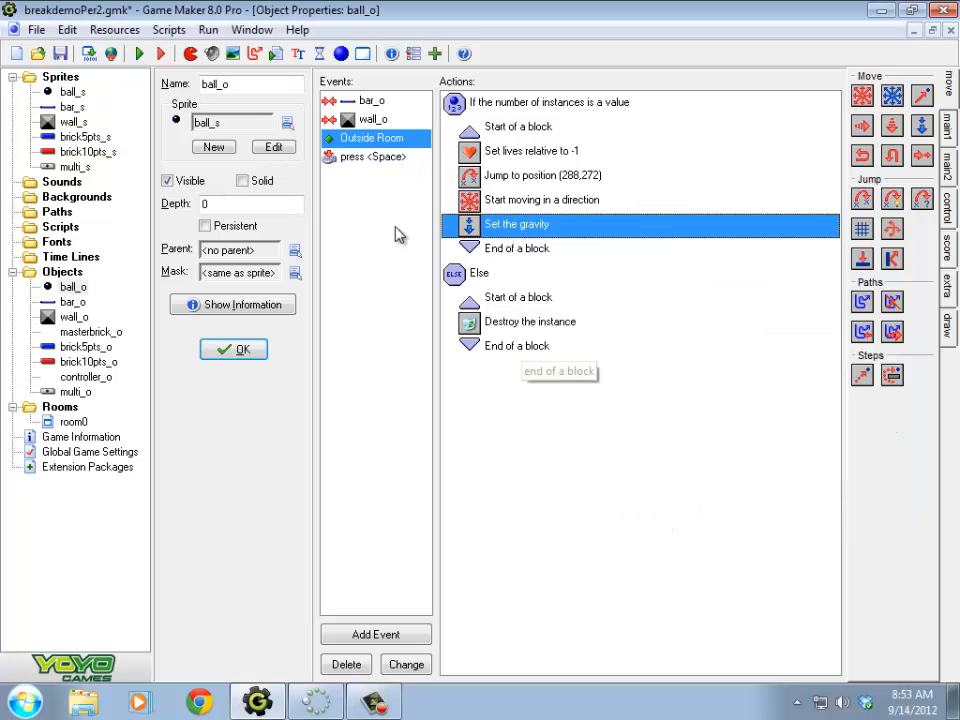
Step: Return to the press <Space> event and test-run the game, launching balls repeatedly to watch the gravity before ending play
left_click(375, 157)
left_click_drag(563, 160, 590, 148)
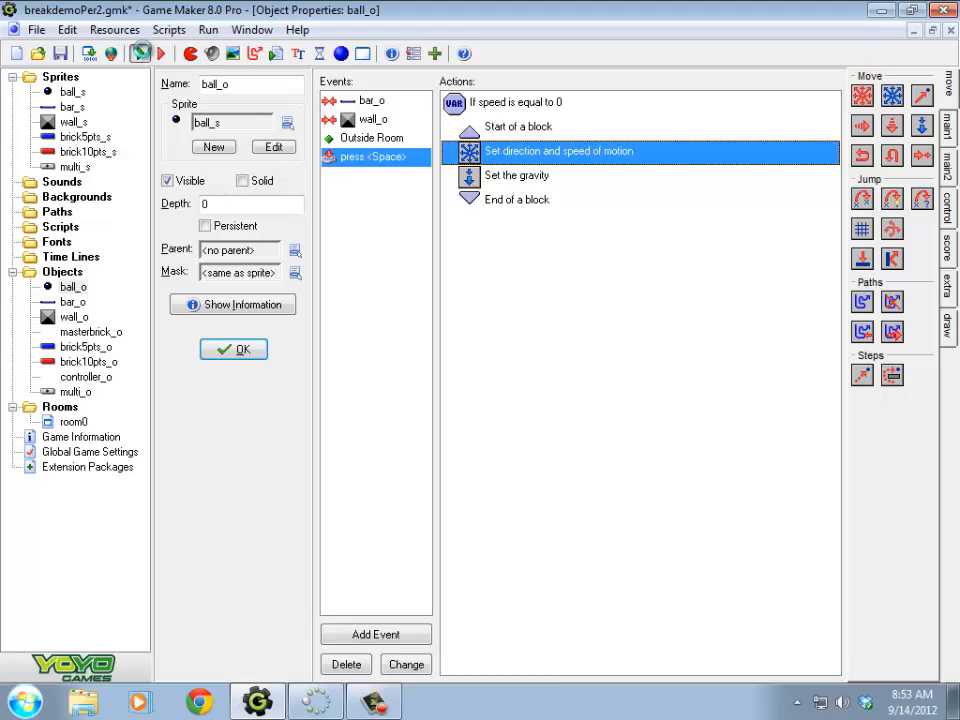
left_click(140, 53)
key("space")
key("space")
key("space")
key("space")
key("space")
key("space")
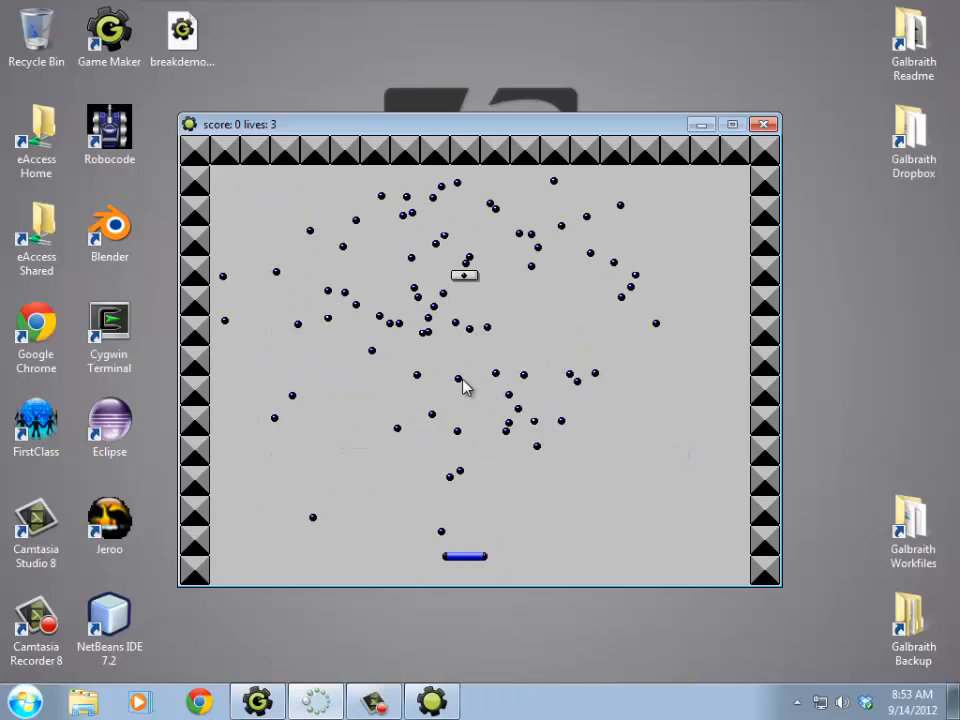
left_click(630, 174)
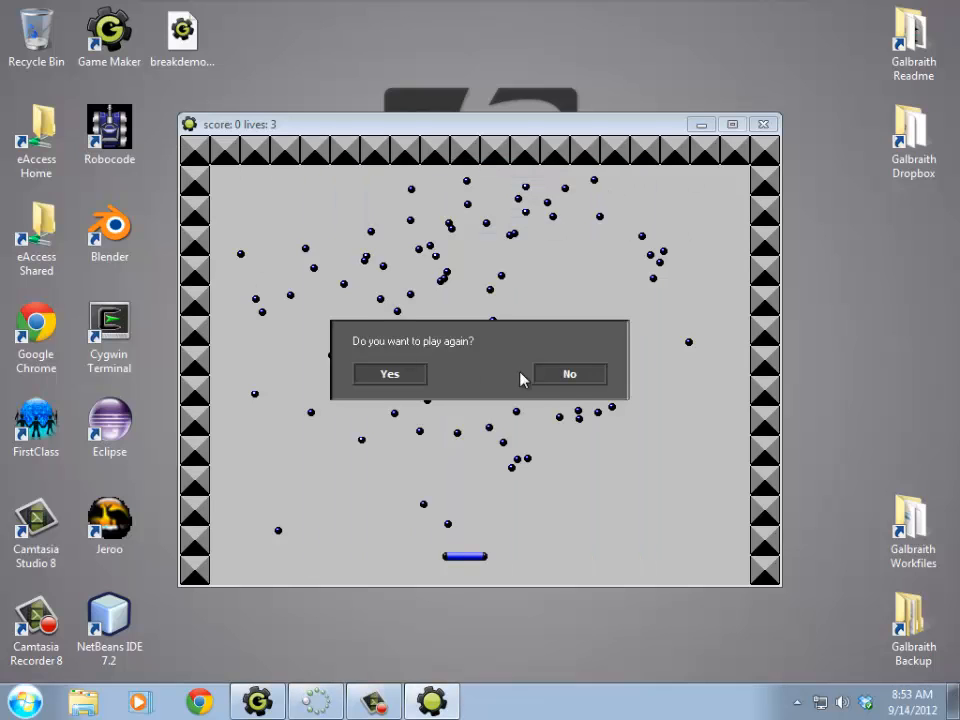
left_click(418, 371)
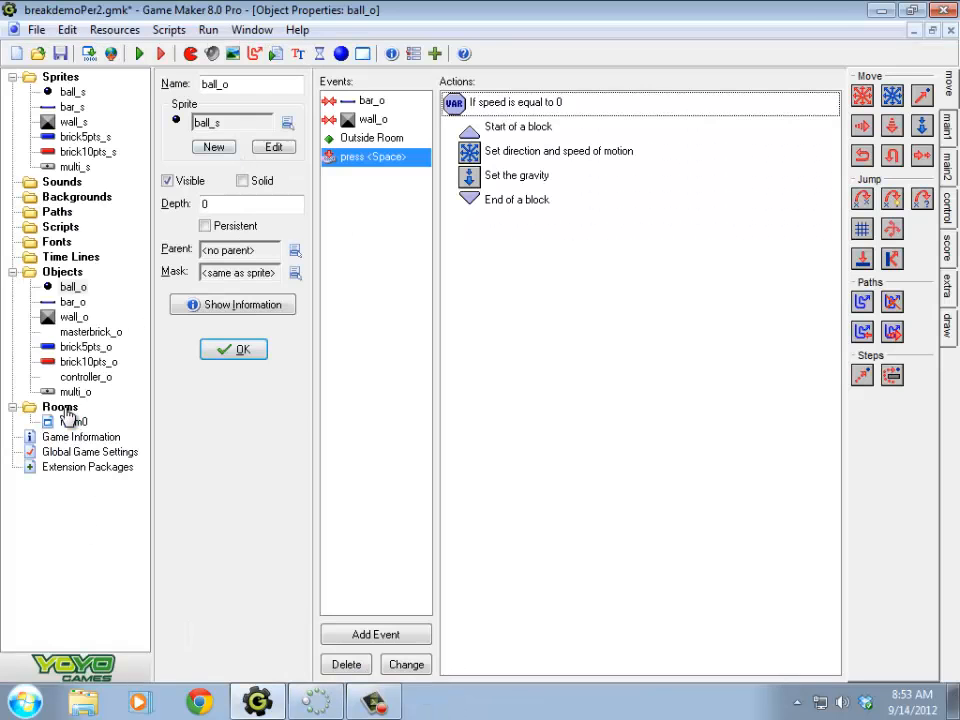
Step: In room0, remove the multi_o block and place a horizontal row of brick10pts_o bricks with gaps at y 160
double_click(50, 421)
mouse_move(657, 403)
right_mouse_down()
mouse_move(570, 437)
mouse_move(500, 416)
mouse_move(499, 398)
mouse_move(436, 320)
mouse_move(549, 261)
mouse_move(696, 246)
mouse_move(755, 268)
mouse_move(660, 410)
mouse_move(683, 370)
right_mouse_up()
left_click(285, 543)
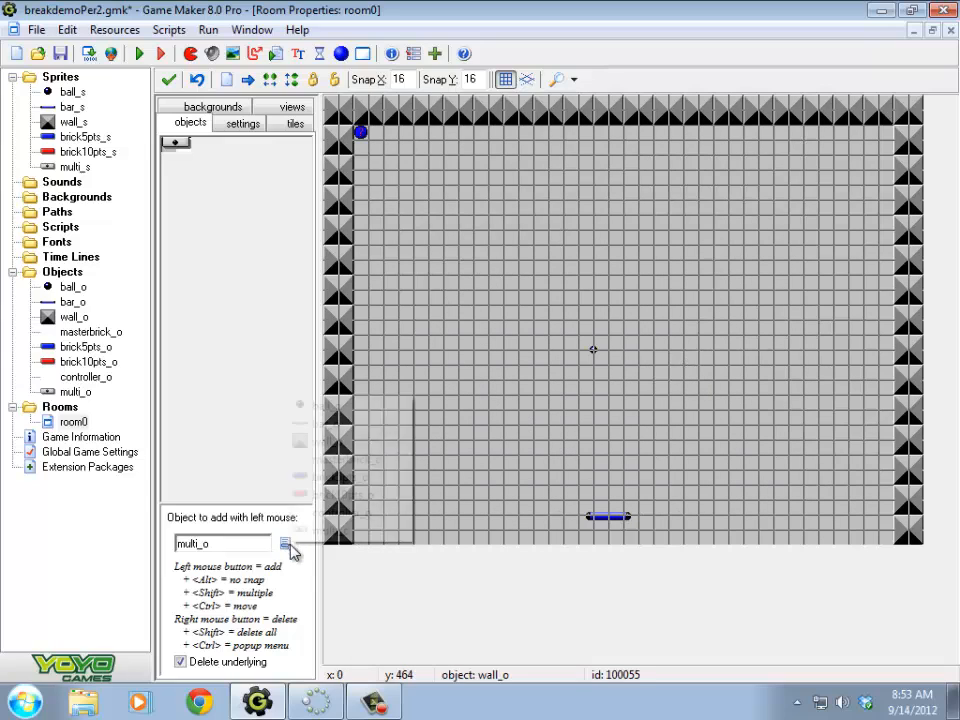
left_click(335, 493)
left_click_drag(380, 250, 857, 253, "shift")
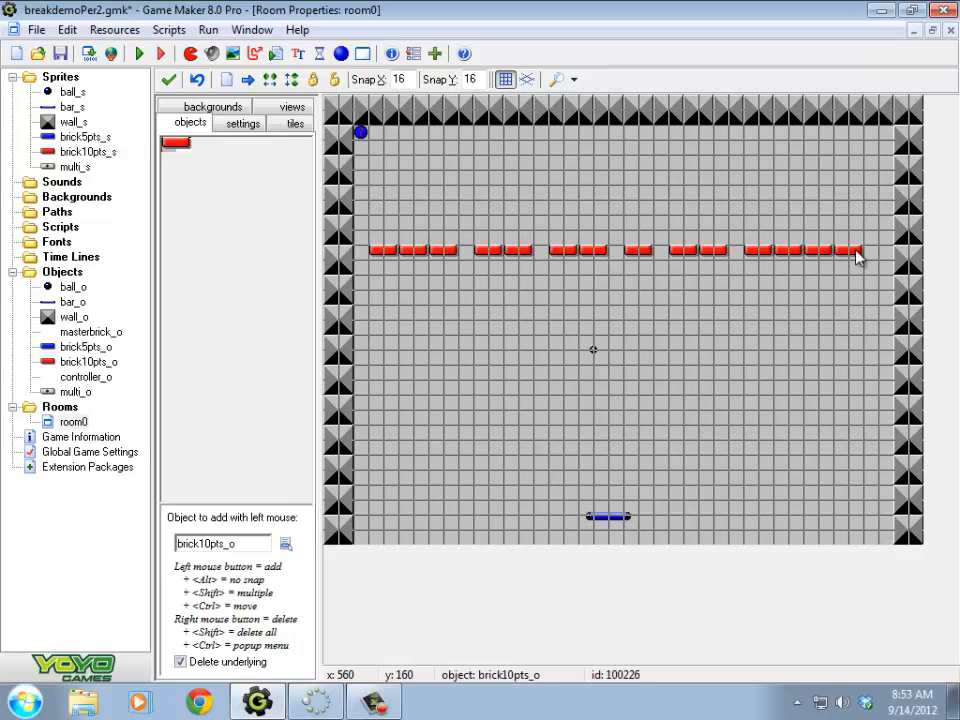
Step: Test-run the game with the brick row, and check the Set Gravity settings in ball_o's press <Space> and Outside Room events
left_click(141, 55)
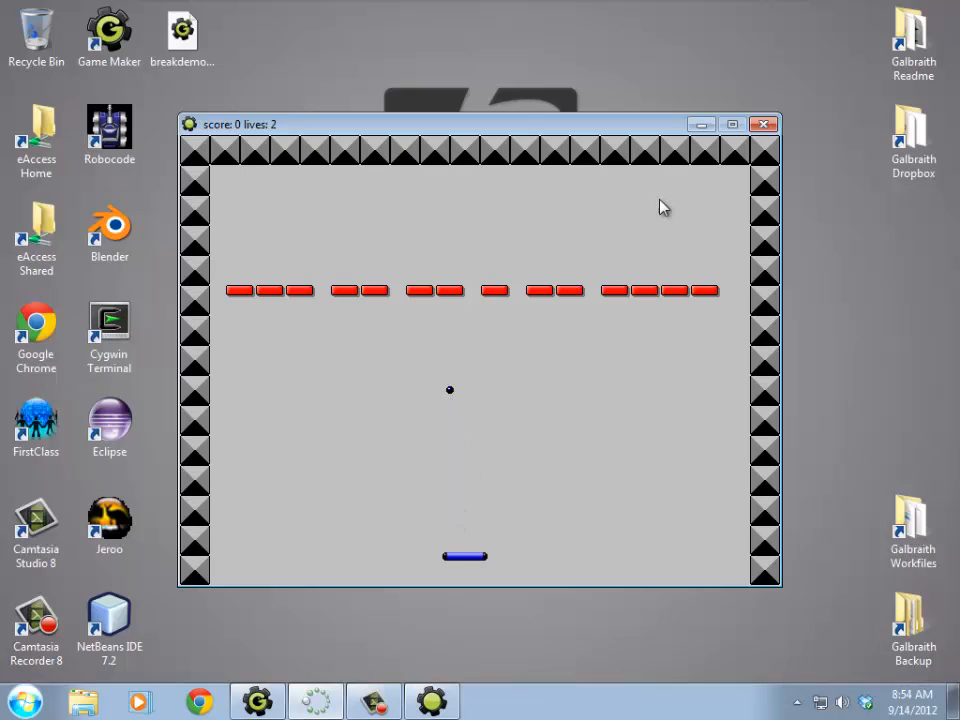
left_click(764, 124)
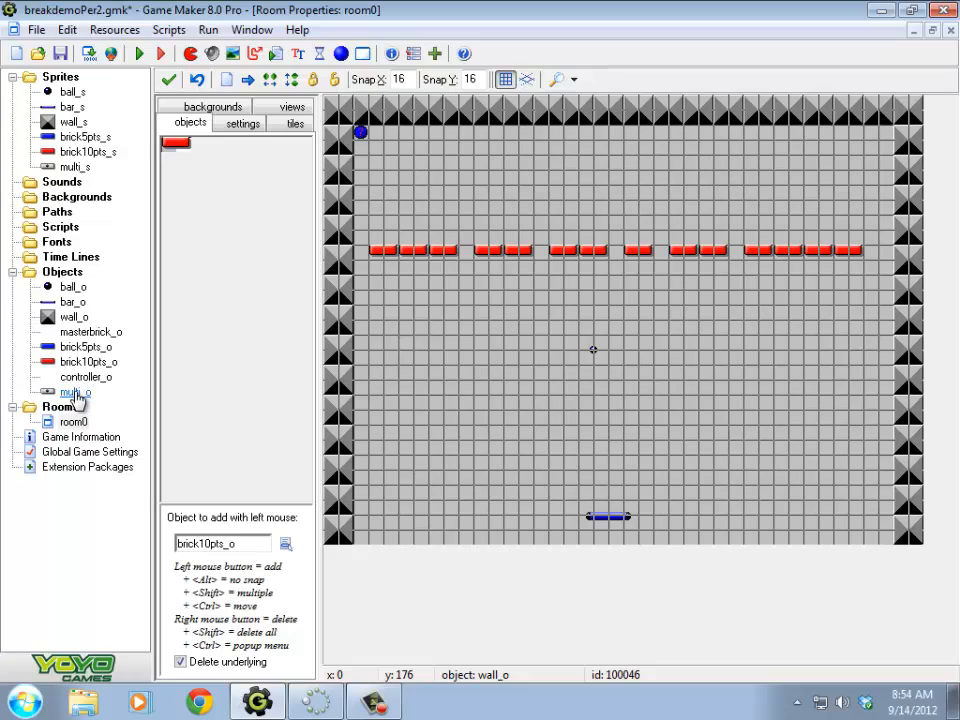
double_click(72, 287)
double_click(530, 176)
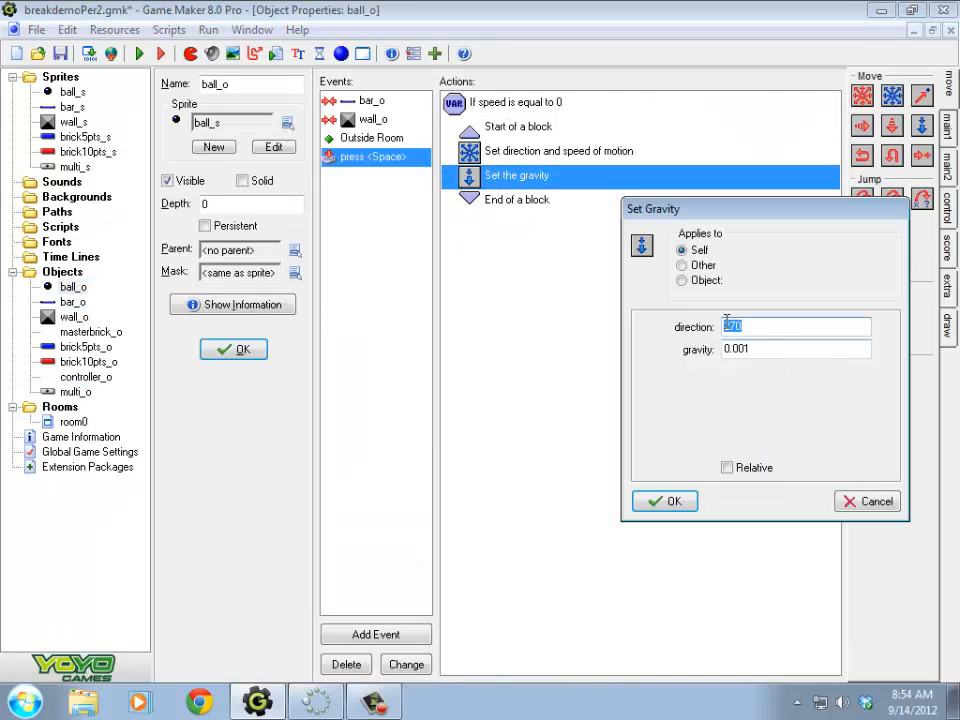
left_click(664, 501)
left_click(360, 138)
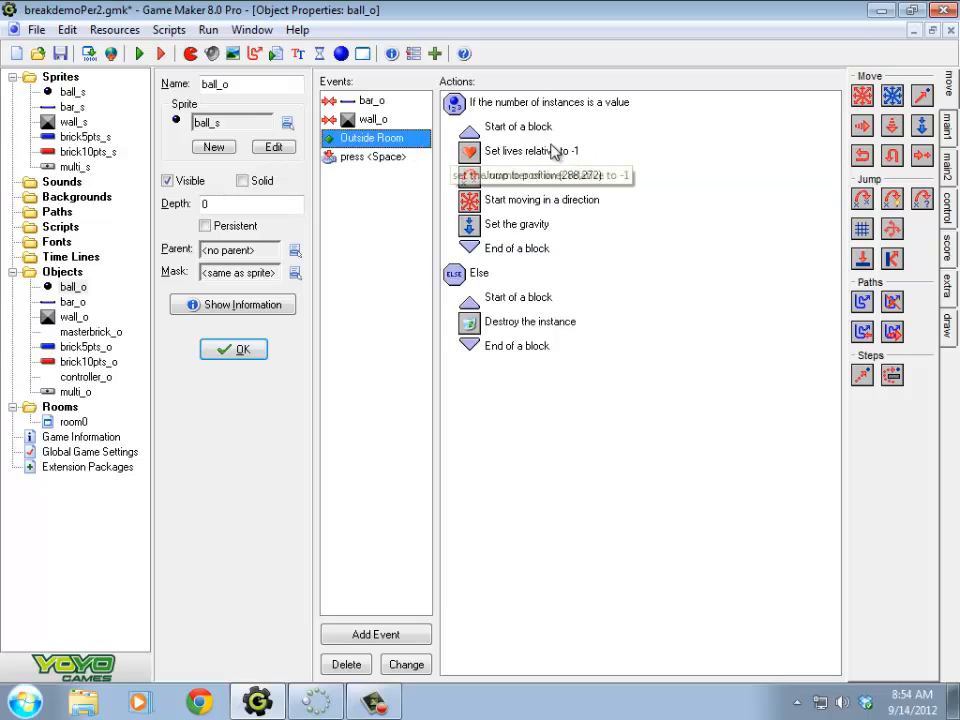
double_click(517, 226)
left_click(684, 501)
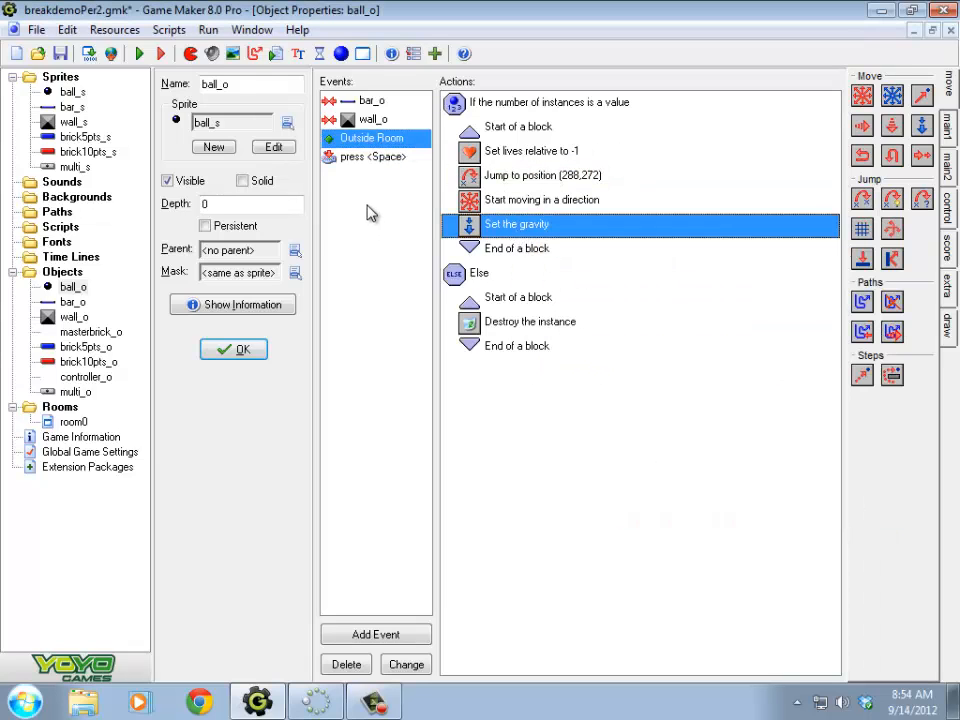
left_click(372, 157)
double_click(508, 178)
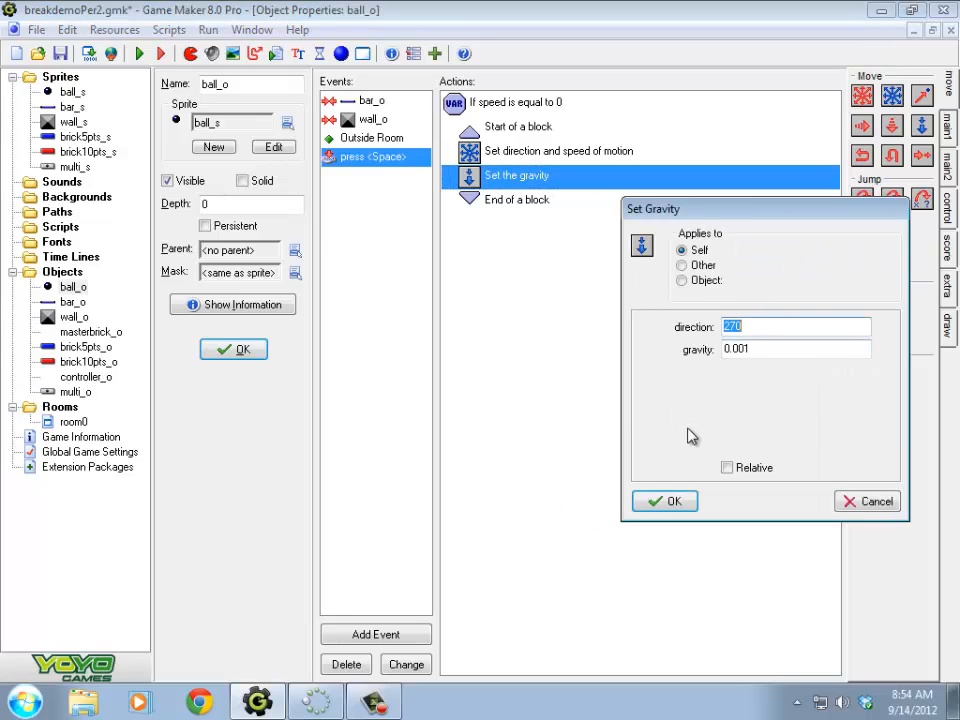
left_click(688, 506)
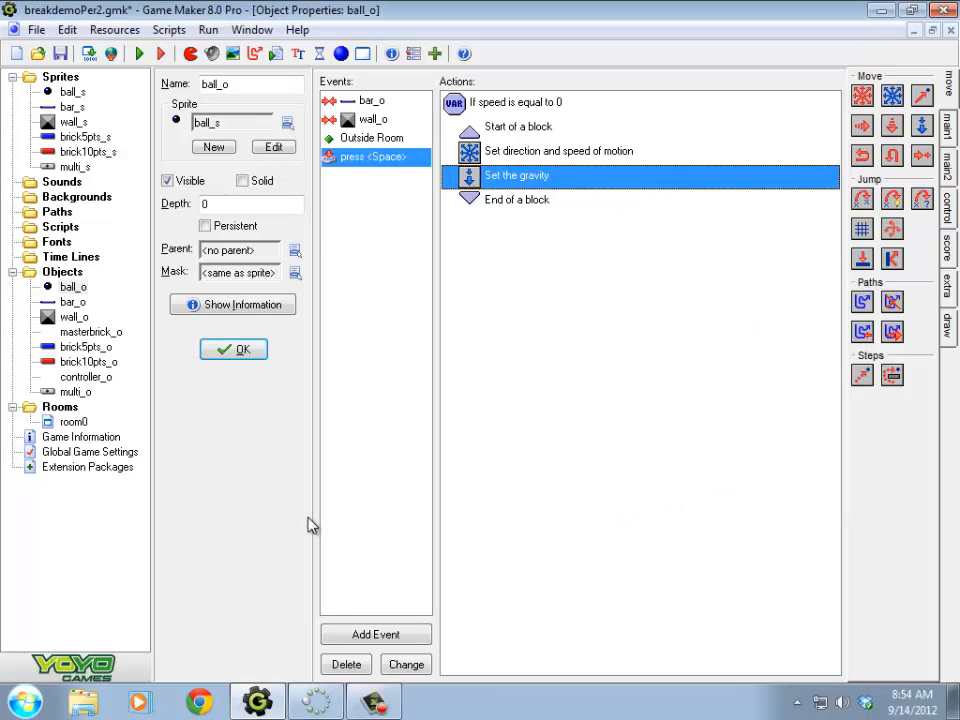
Step: Save the game and close ball_o's properties
left_click(60, 53)
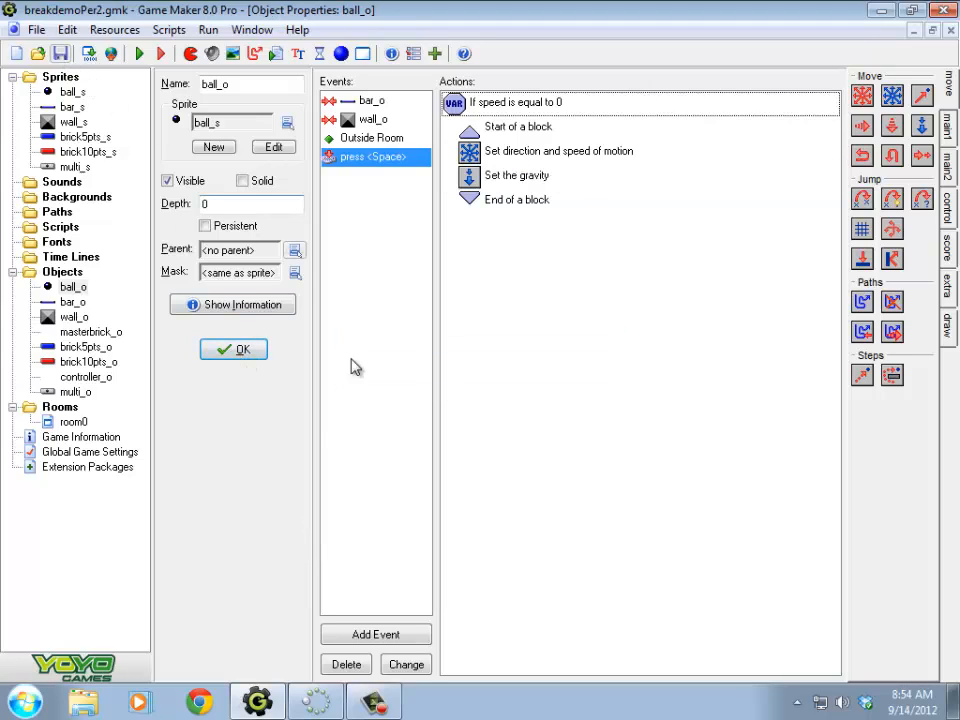
left_click(243, 350)
left_click(249, 352)
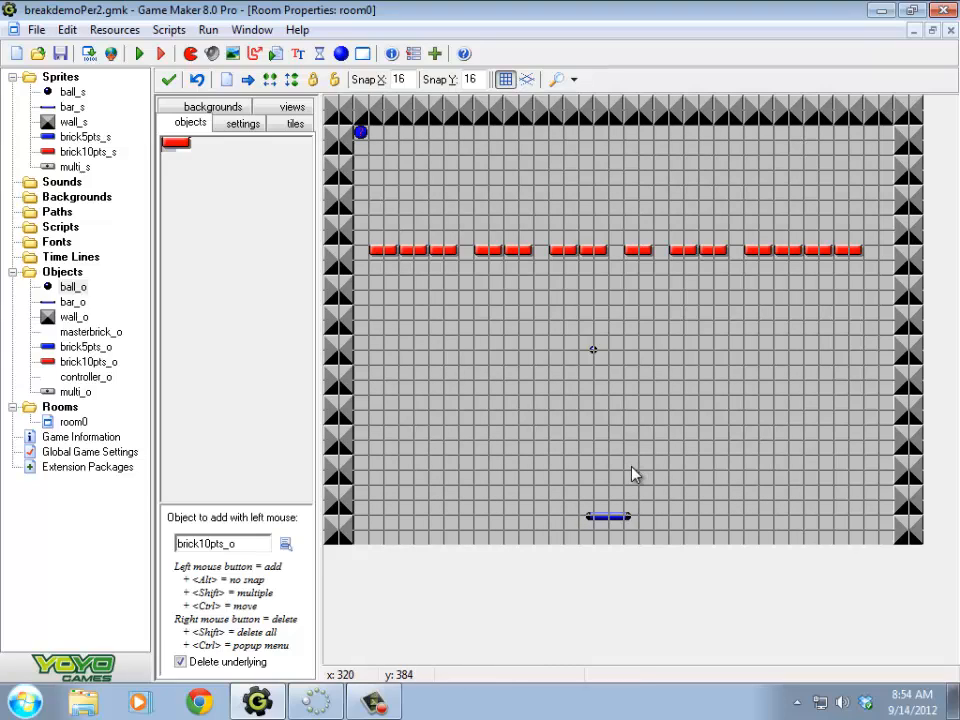
Step: Check the origin points of the bar_s and ball_s sprites, and return to room0
double_click(52, 106)
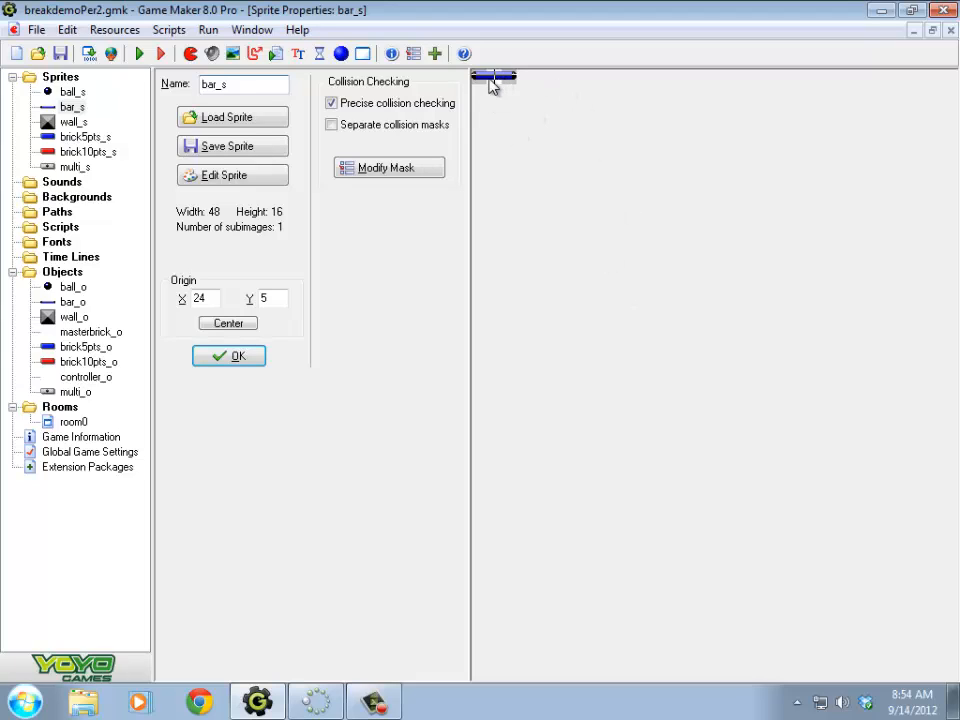
double_click(70, 91)
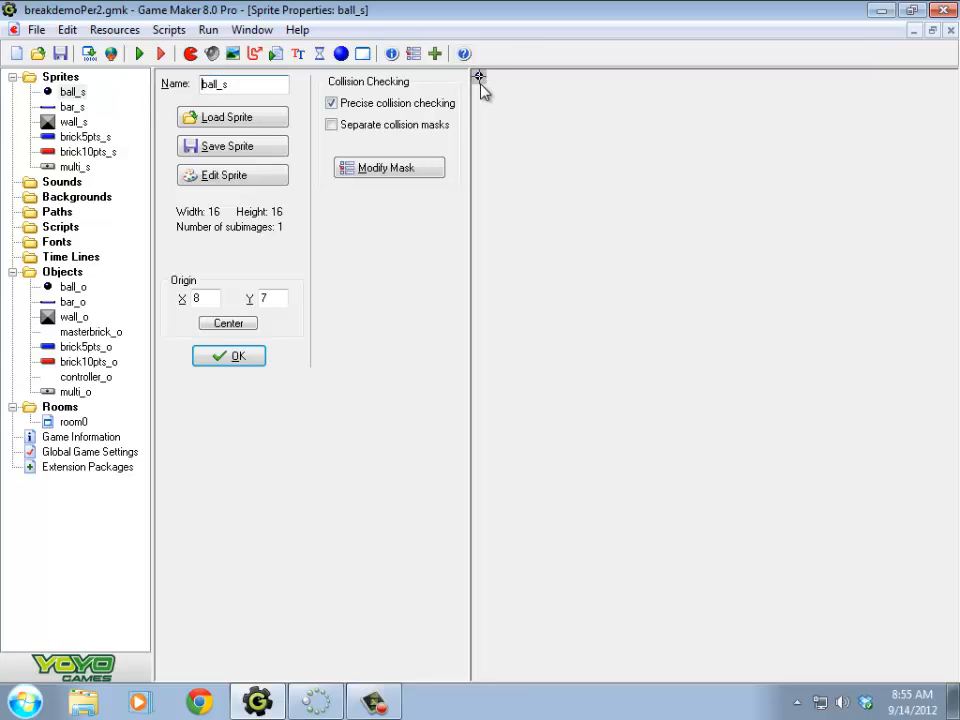
left_click(229, 358)
left_click(229, 358)
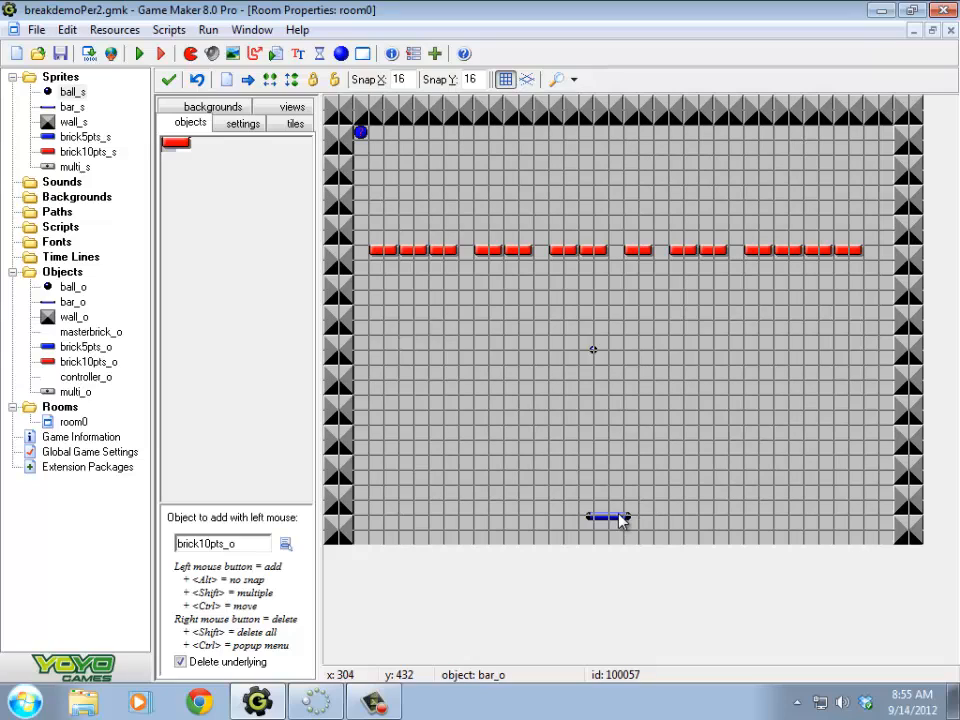
Step: In ball_o's bar_o collision event, add a Set Variable action that changes self.direction by other.x-self.x, with Relative on
double_click(78, 288)
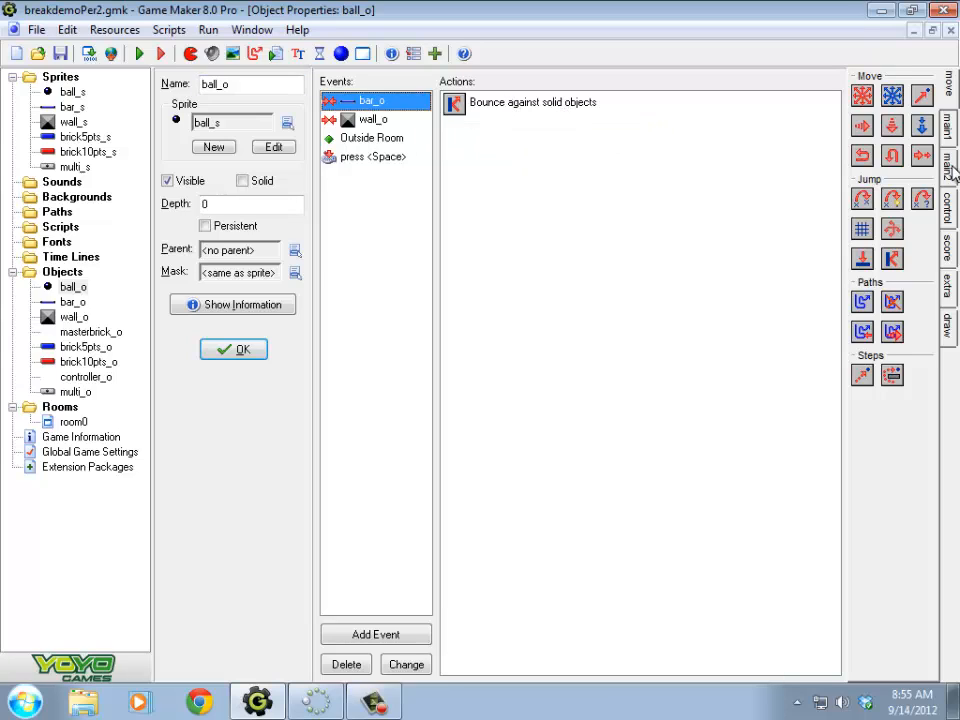
left_click(950, 208)
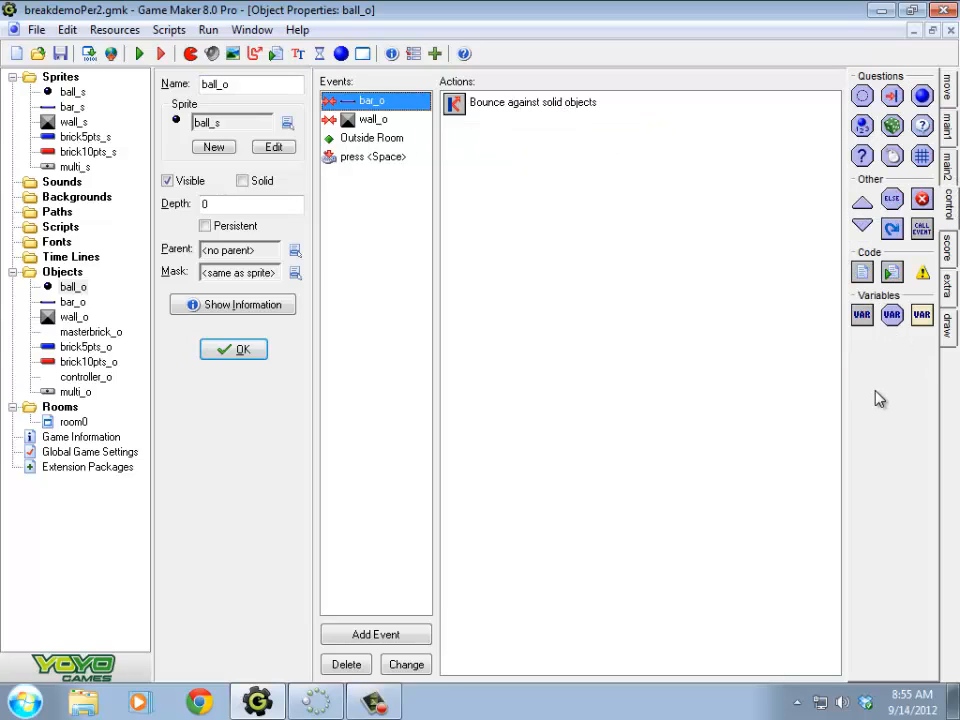
left_click_drag(861, 314, 503, 211)
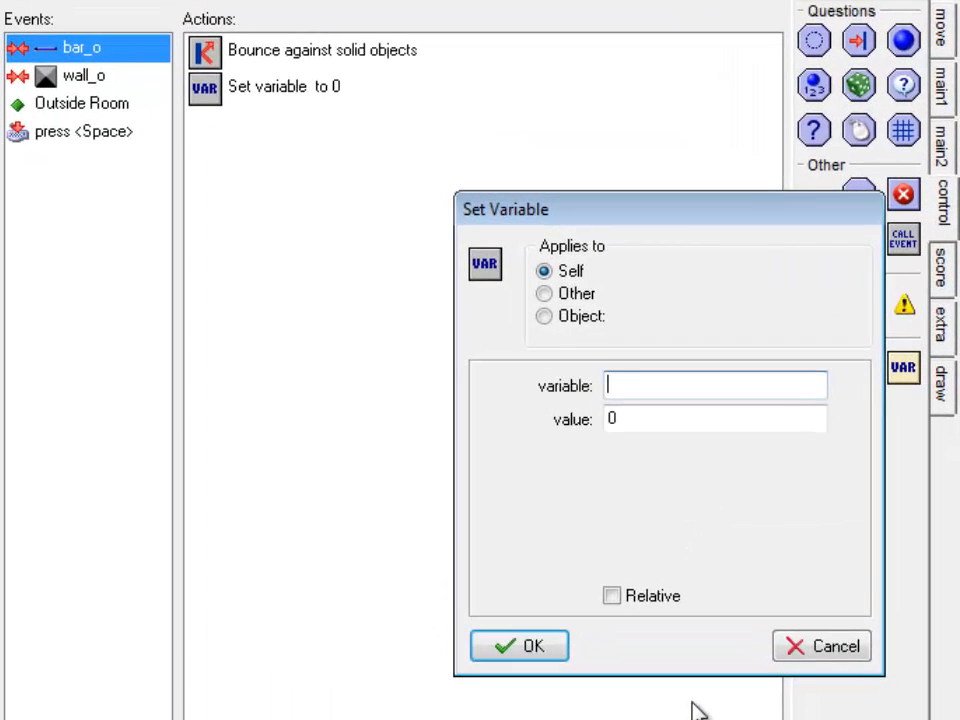
type("self.direction")
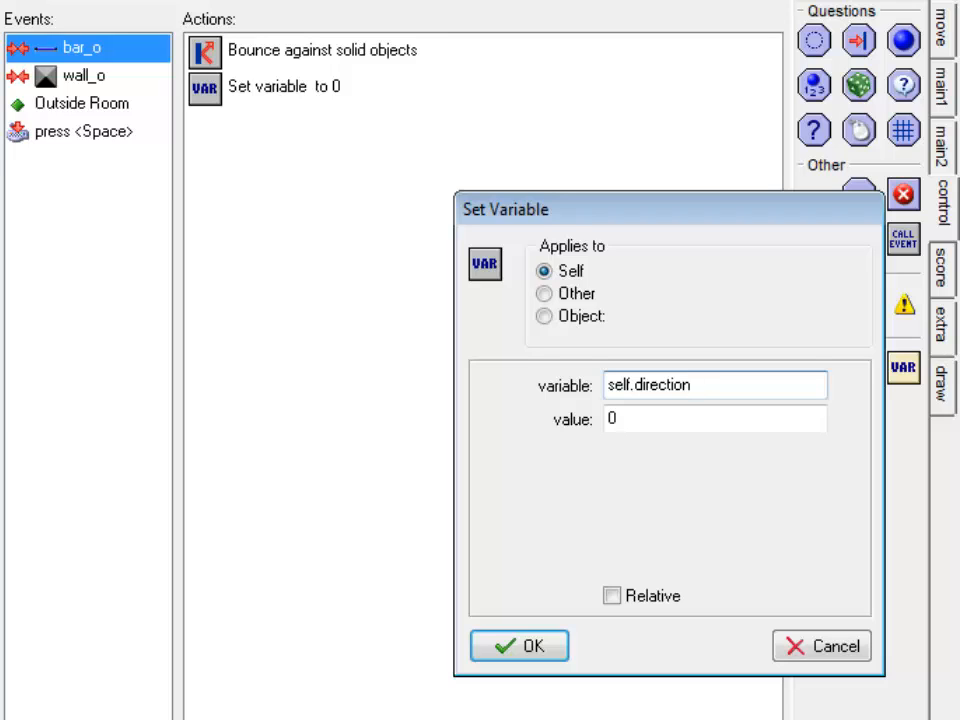
key("Tab")
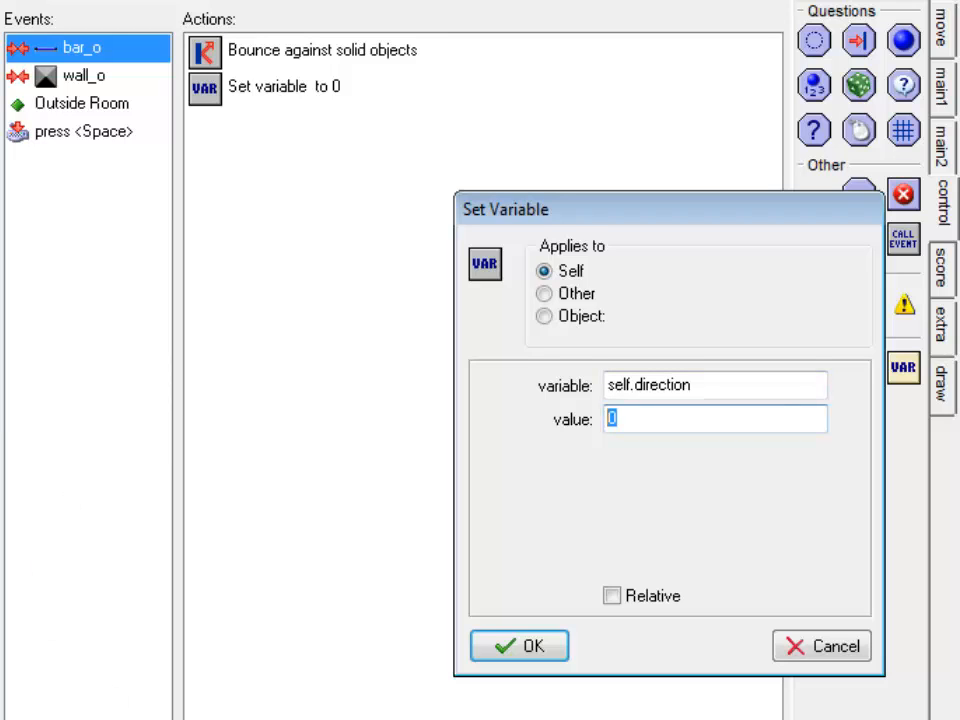
type("self")
key("BackSpace")
key("BackSpace")
type("other.")
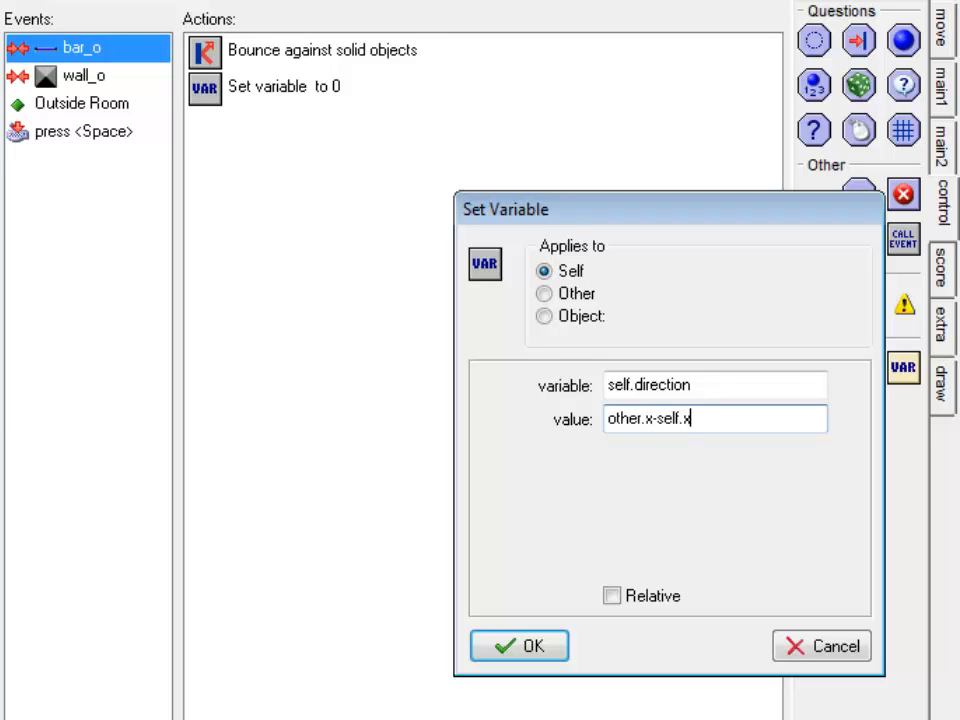
left_click(612, 595)
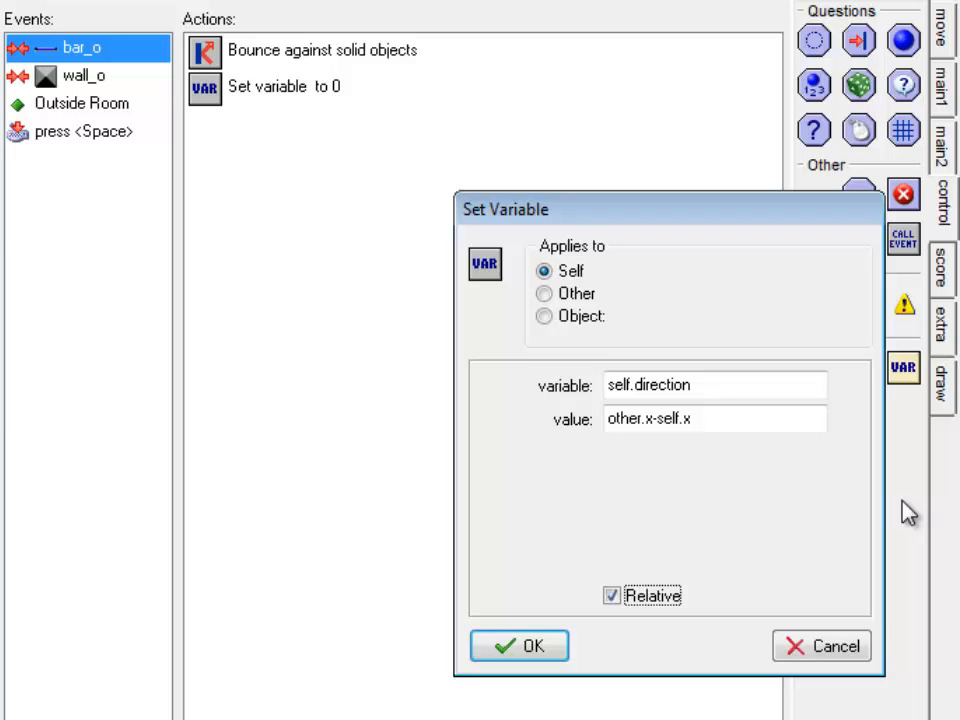
Step: Review the Set Variable action's variable and value expressions, and accept the action
double_click(676, 418)
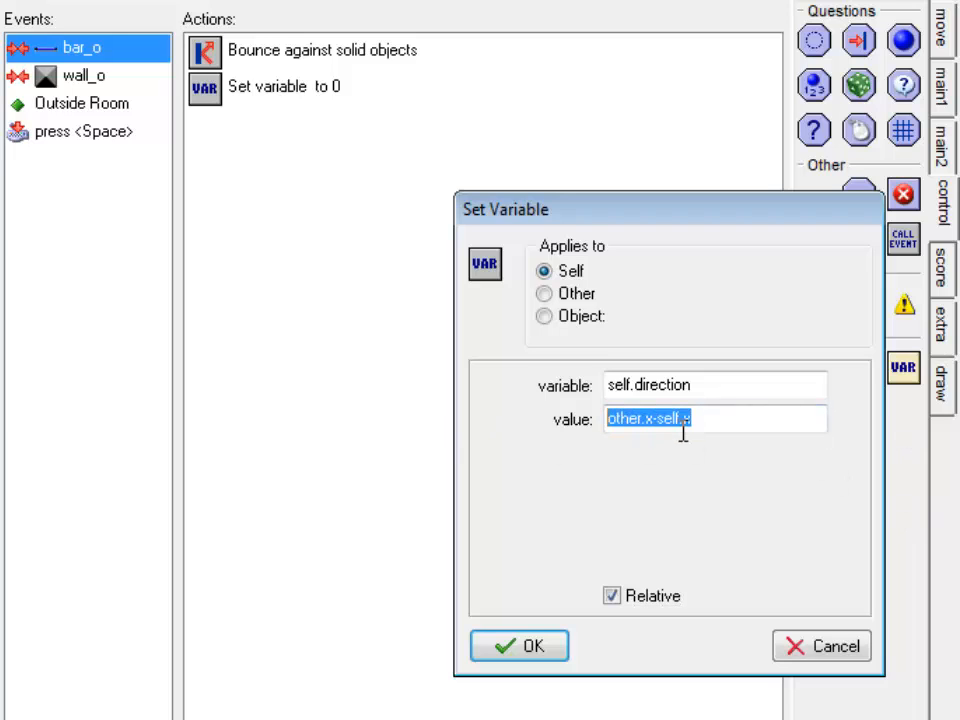
left_click(703, 419)
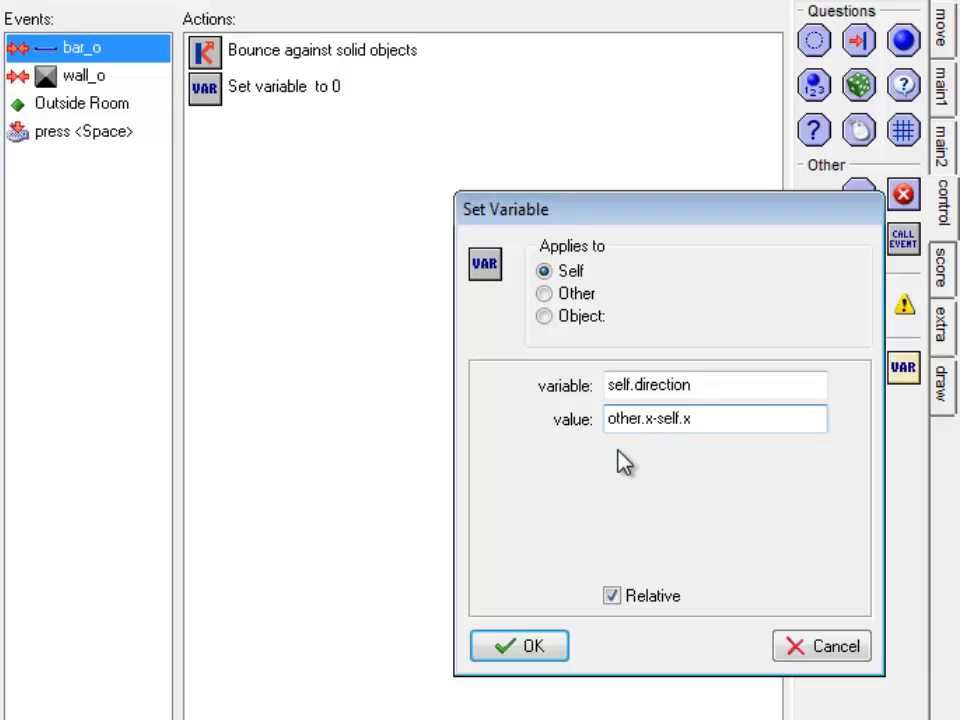
left_click_drag(653, 424, 478, 427)
left_click(703, 419)
double_click(718, 386)
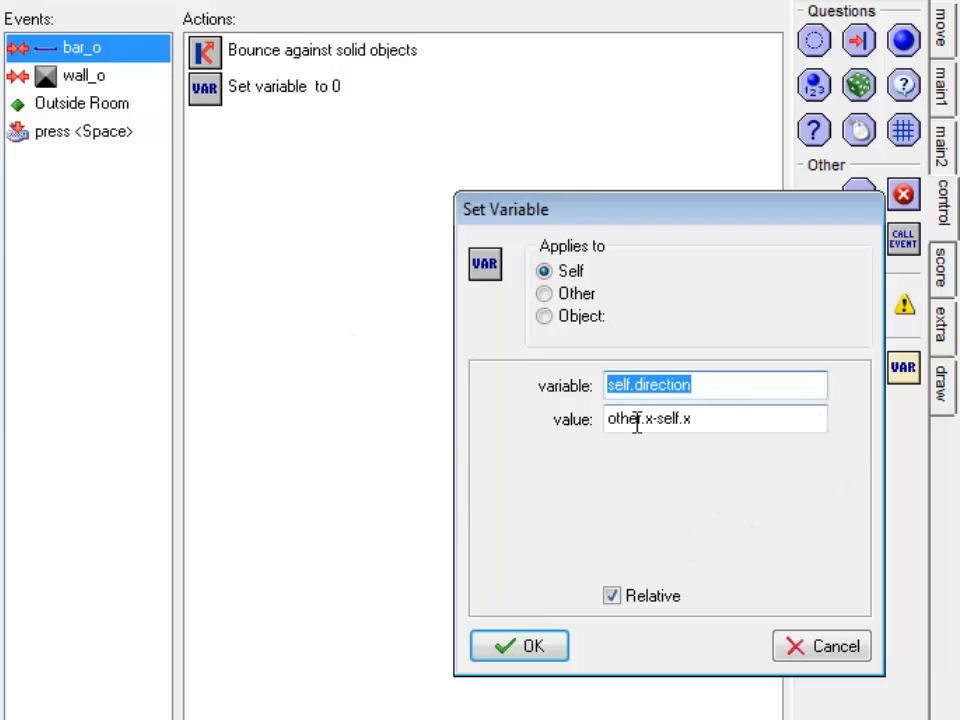
left_click(735, 411)
left_click_drag(735, 411, 566, 420)
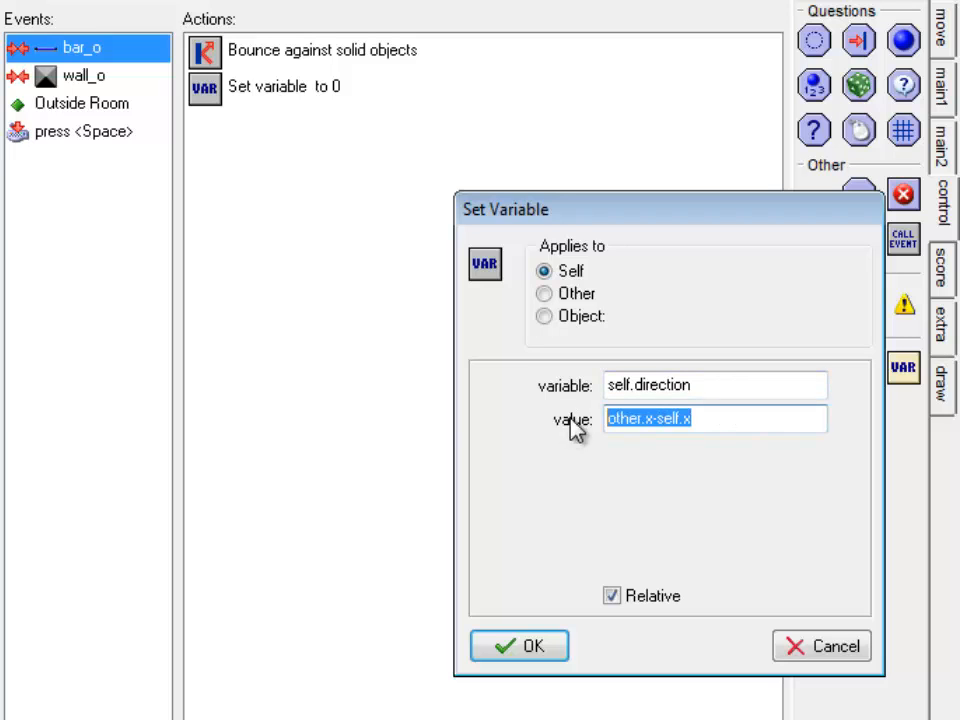
left_click(724, 381)
left_click_drag(724, 381, 536, 435)
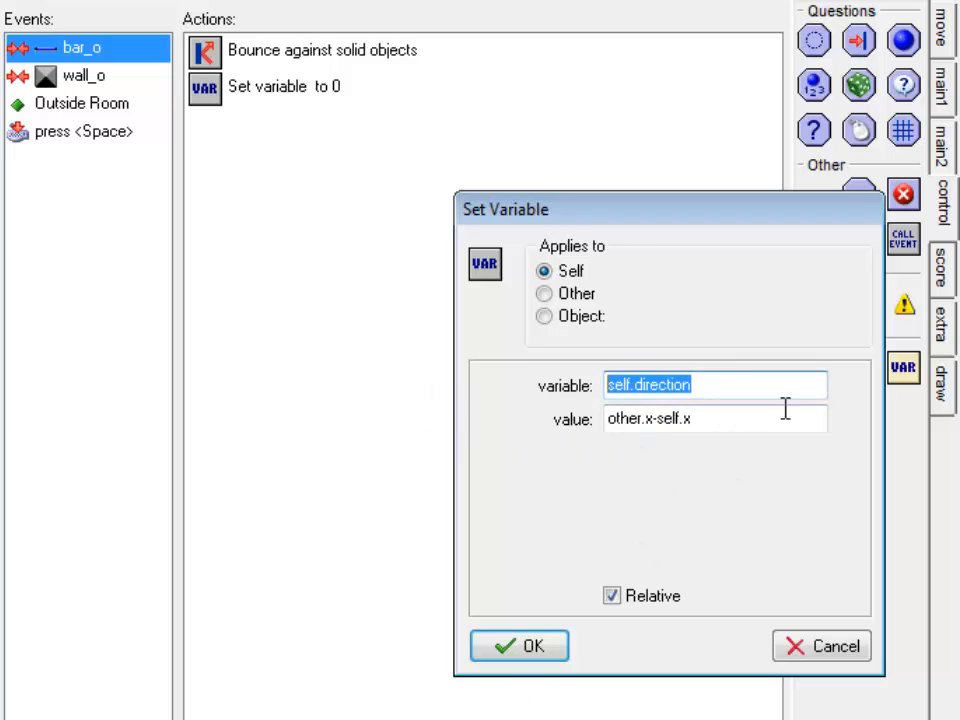
left_click(548, 647)
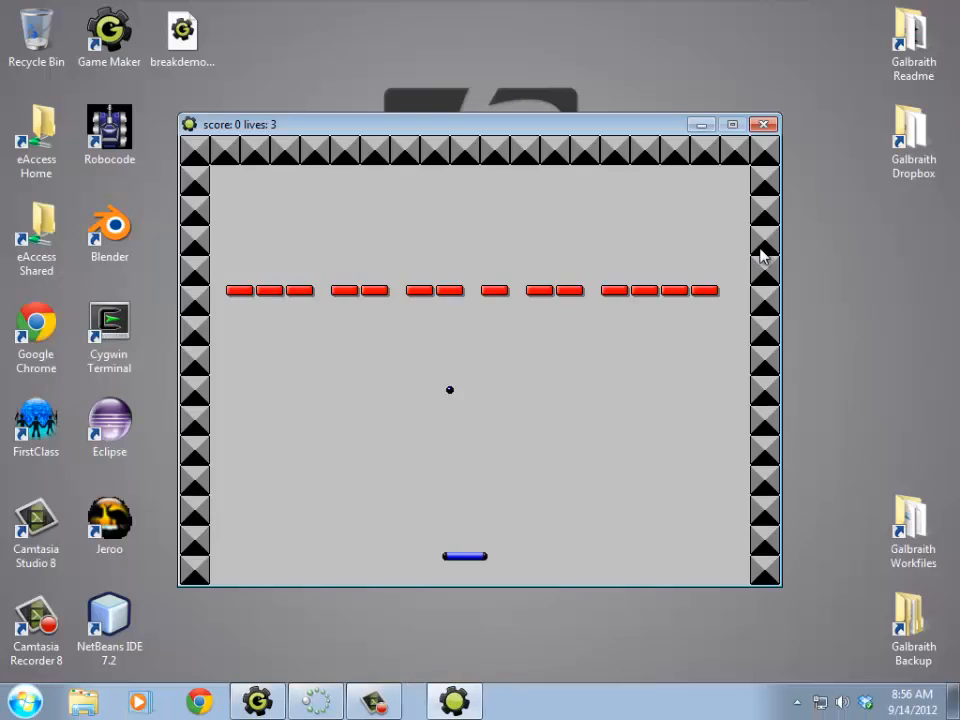
Step: Test-play the game by moving the bar to hit the ball at different spots, and close the game window
key("Left")
key("Right")
key("Left")
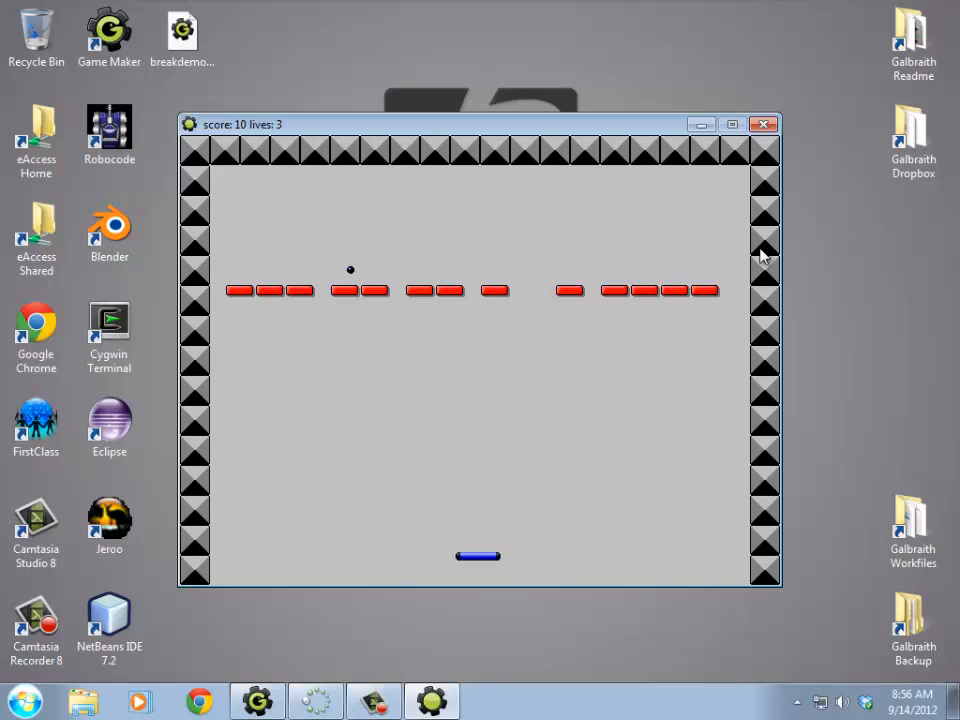
key("Right")
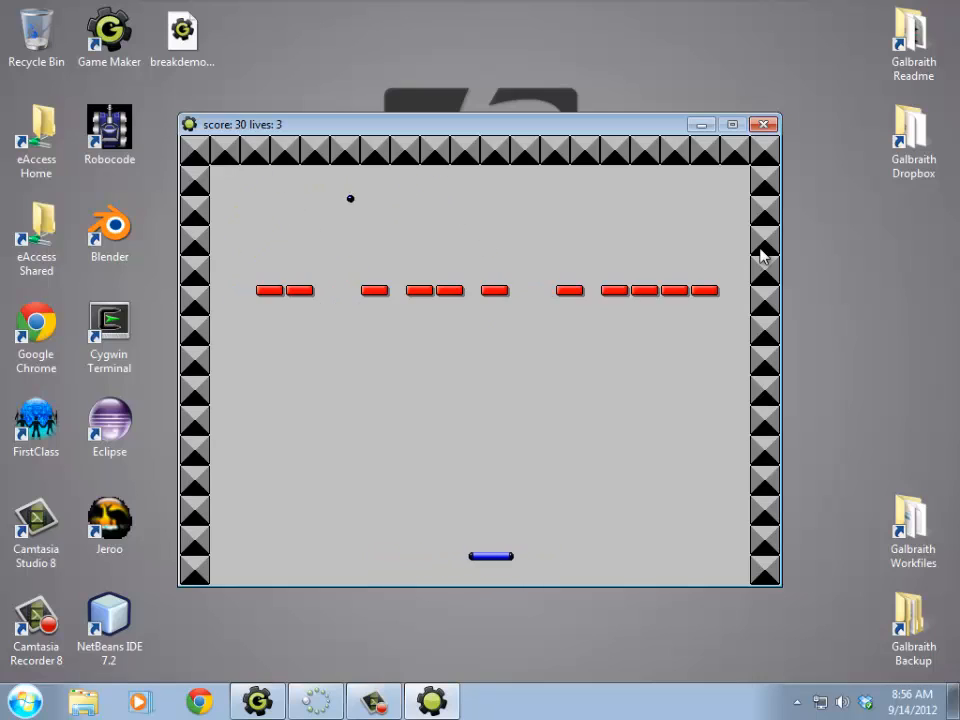
key("Right")
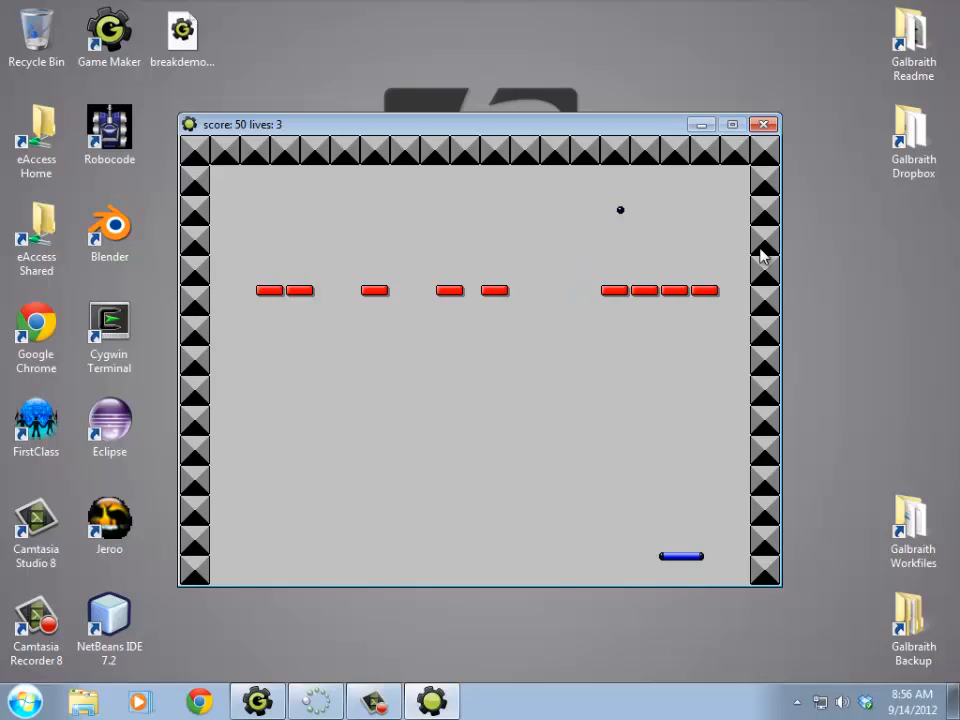
key("Left")
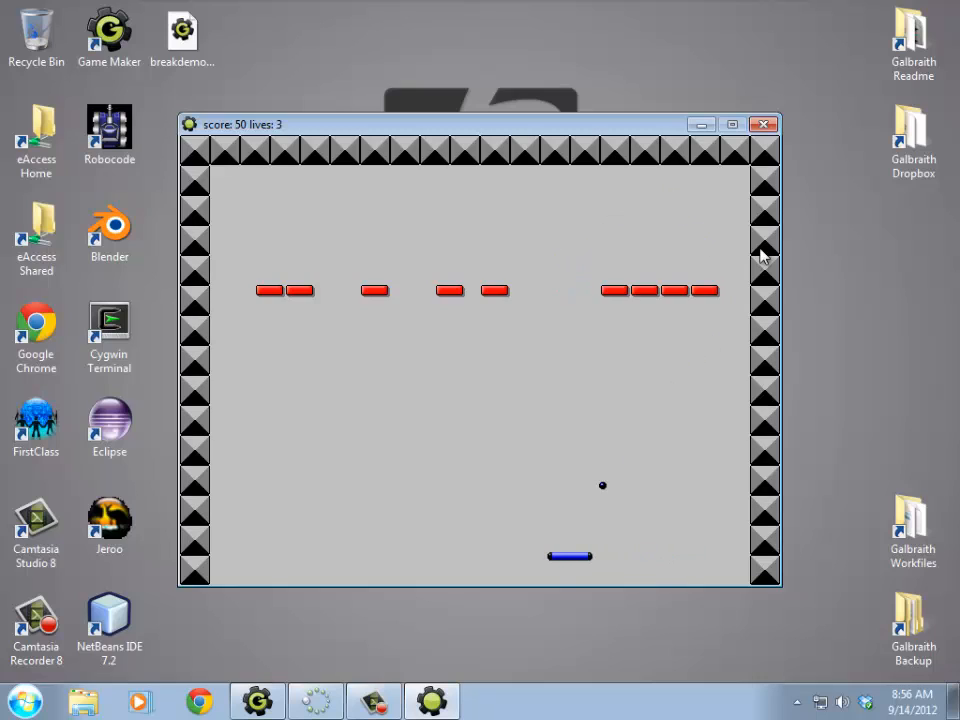
key("Left")
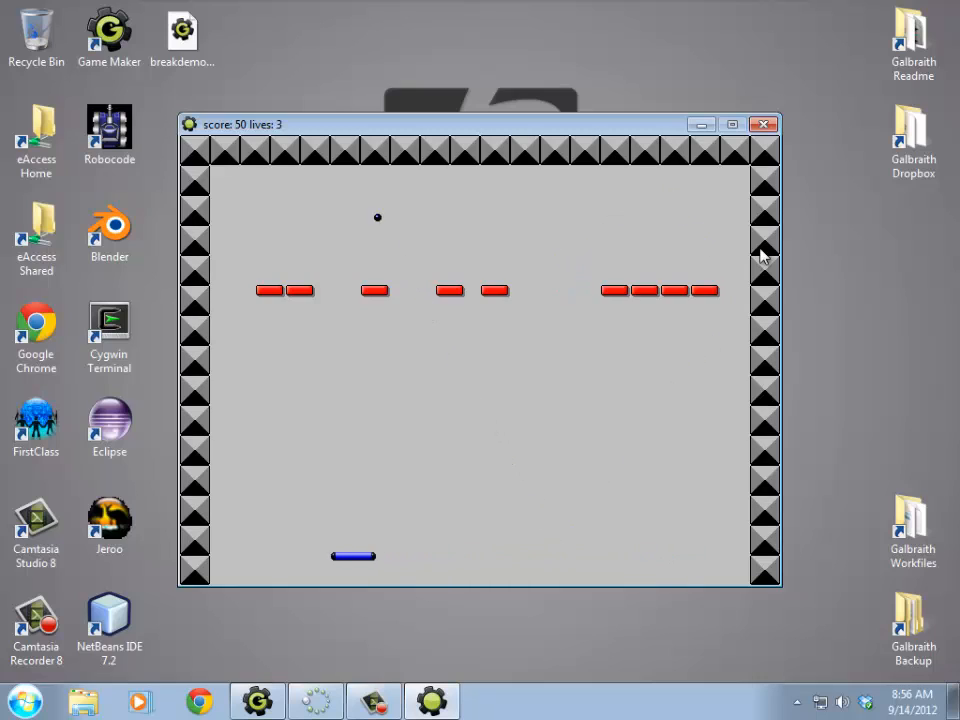
key("Right")
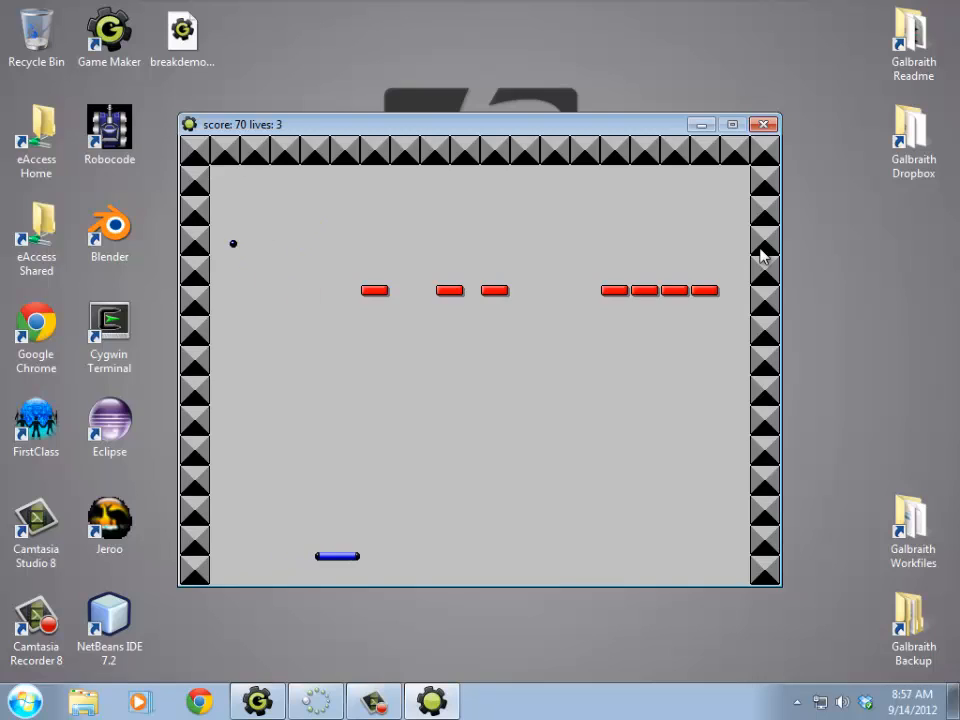
key("Right")
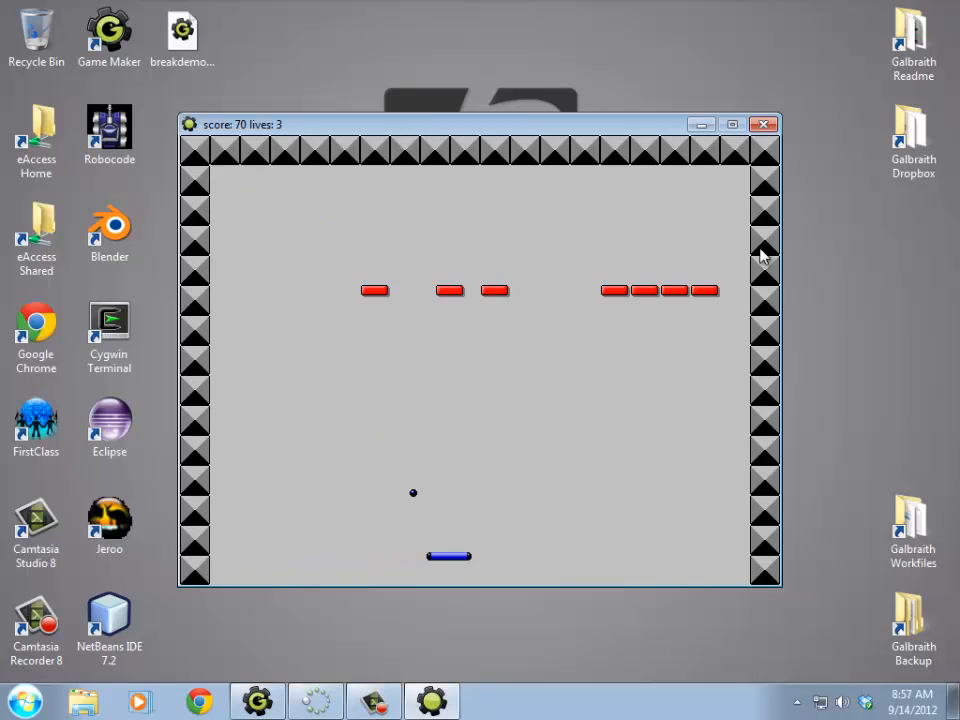
key("Right")
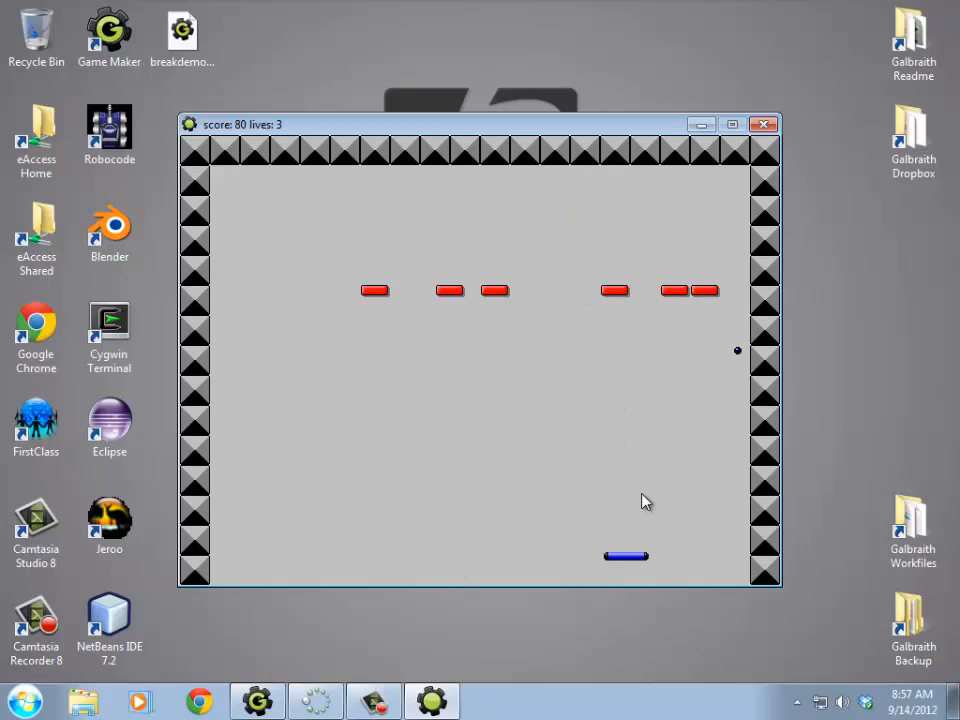
left_click(763, 124)
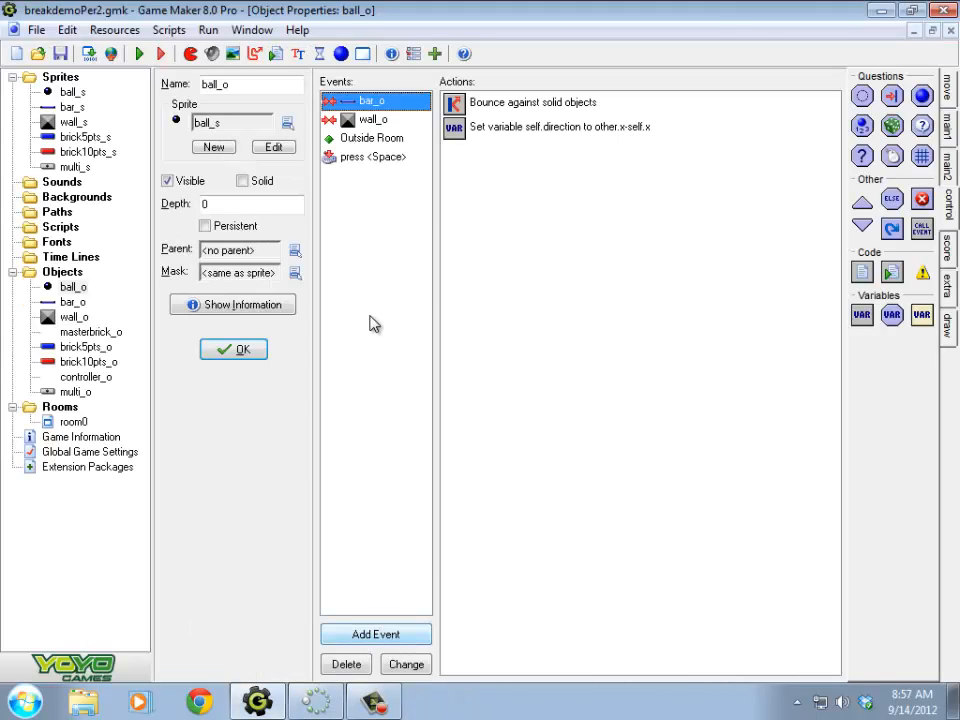